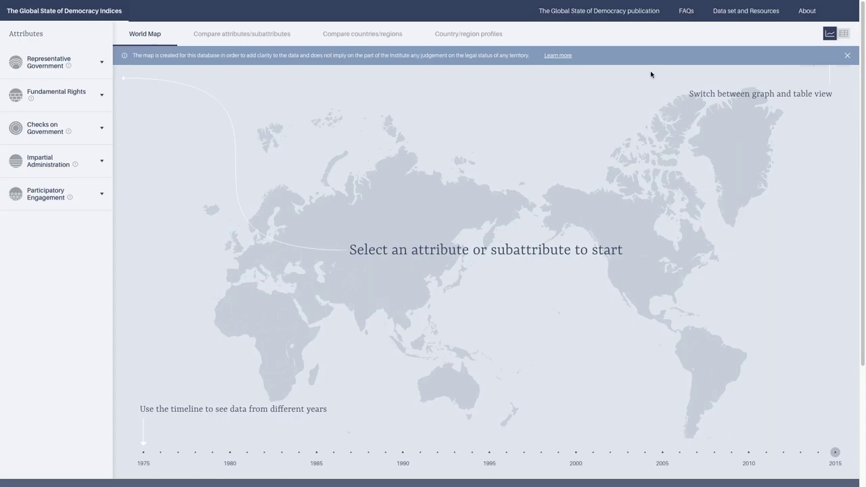
Step: Review the attribute overview on the About page and the documents listed under Data set and Resources
click(801, 17)
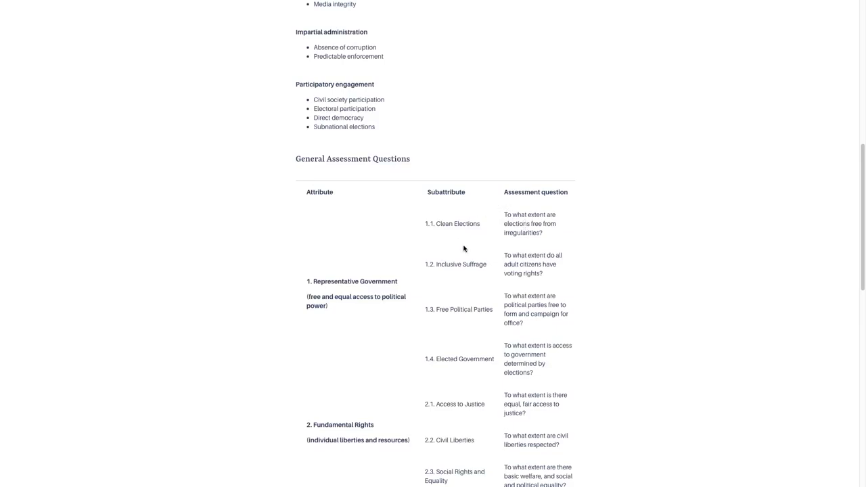
scroll(476, 269, down, 10)
scroll(475, 269, up, 15)
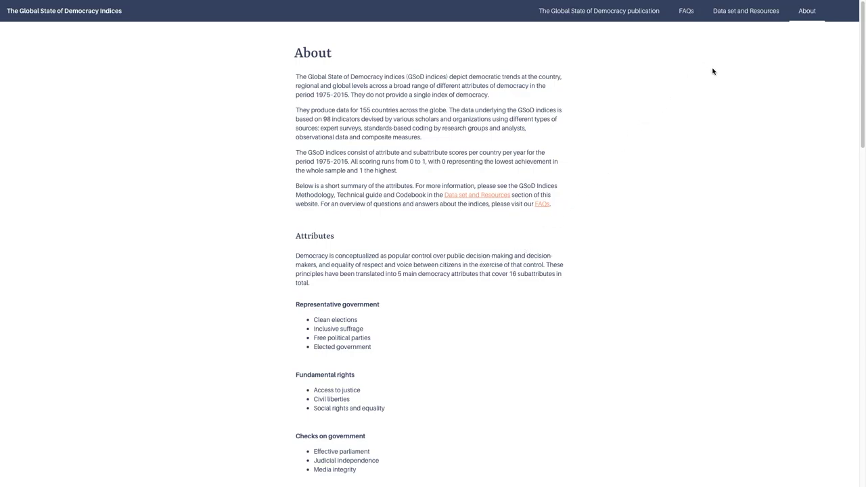
click(742, 21)
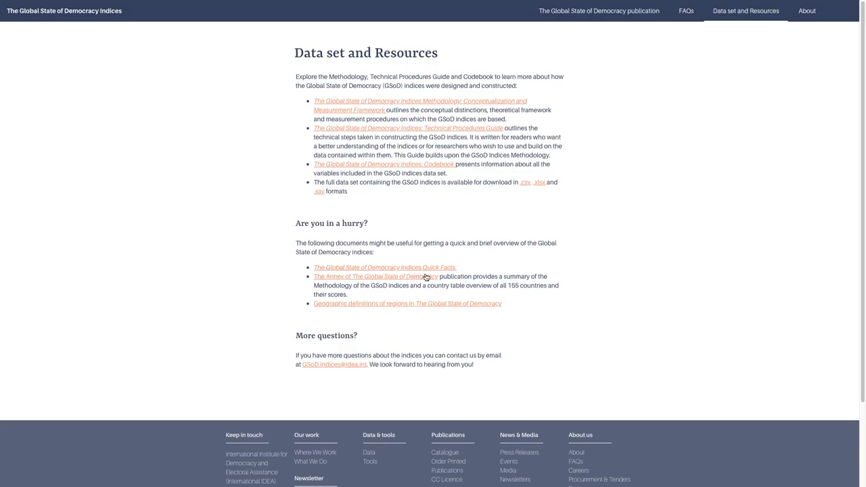
scroll(453, 276, down, 1)
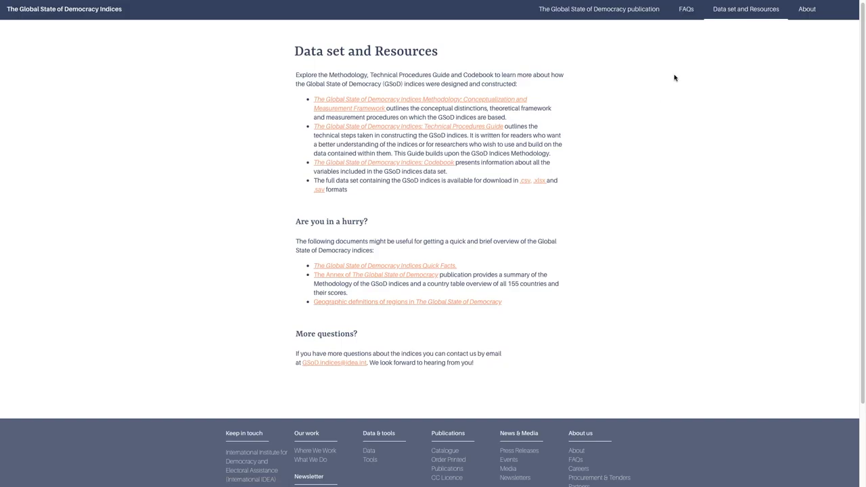
Step: Read through the FAQs page, from the list of questions down to the contact information
click(687, 14)
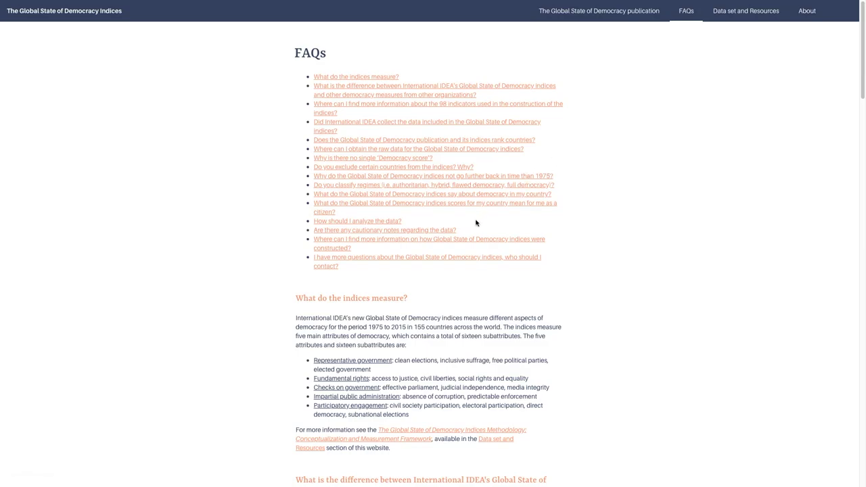
scroll(468, 238, down, 3)
scroll(464, 244, up, 3)
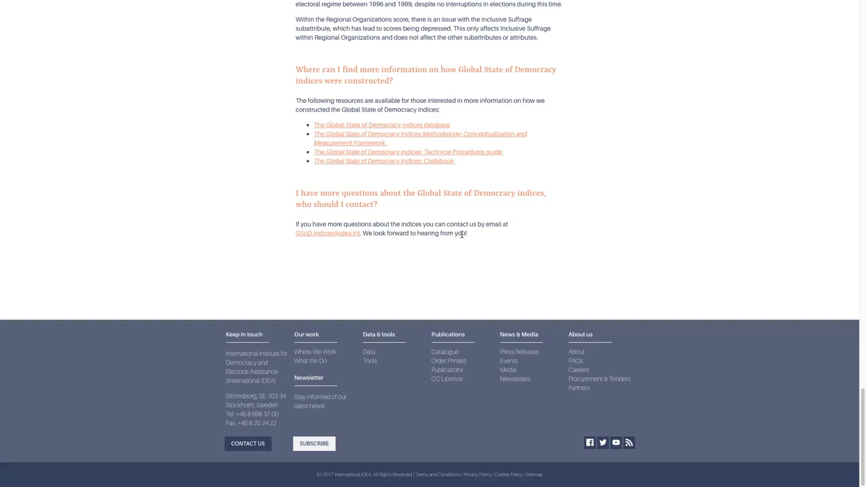
drag(467, 235, 297, 223)
click(334, 224)
scroll(399, 252, up, 10)
scroll(398, 253, up, 15)
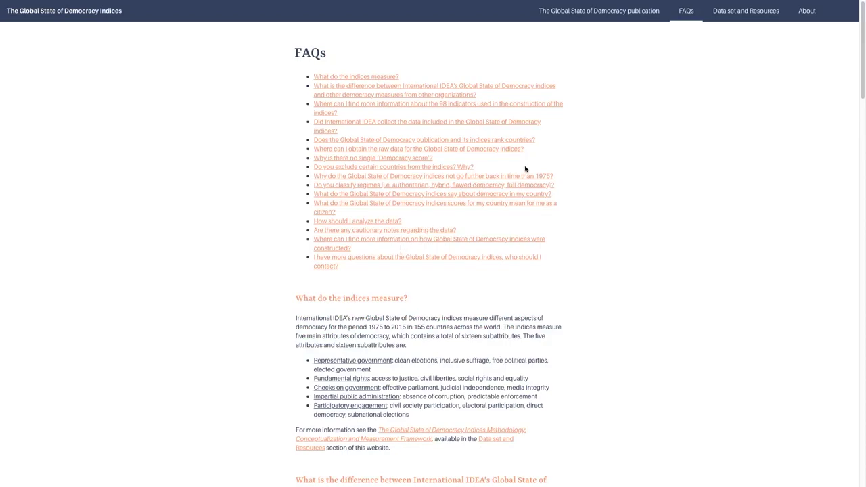
Step: Return to the world map, dismiss its disclaimer notice, and display the Representative Government attribute
click(105, 12)
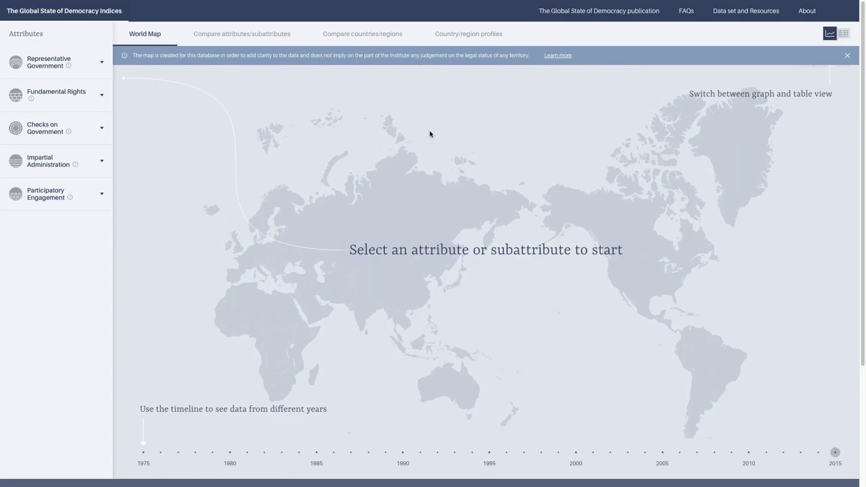
click(847, 55)
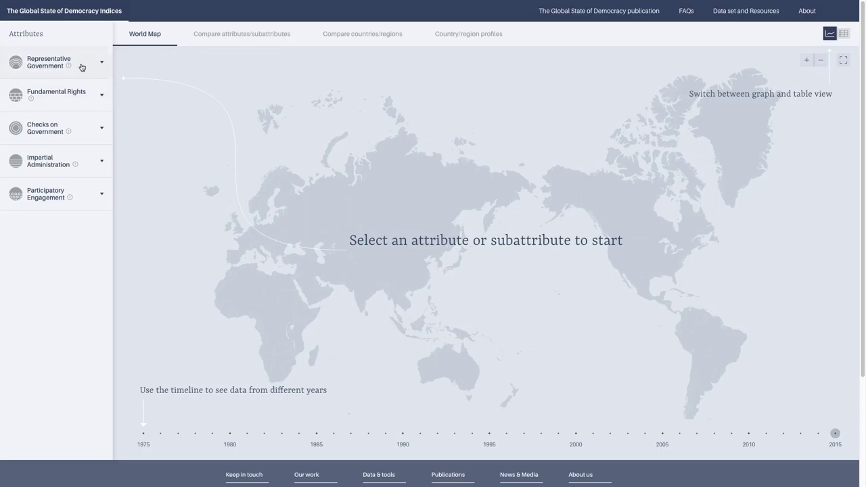
mouse_move(70, 67)
click(92, 69)
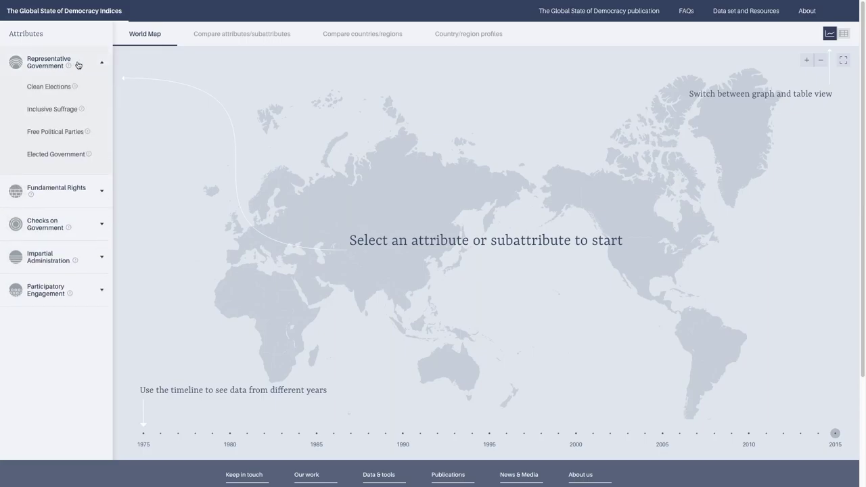
click(41, 65)
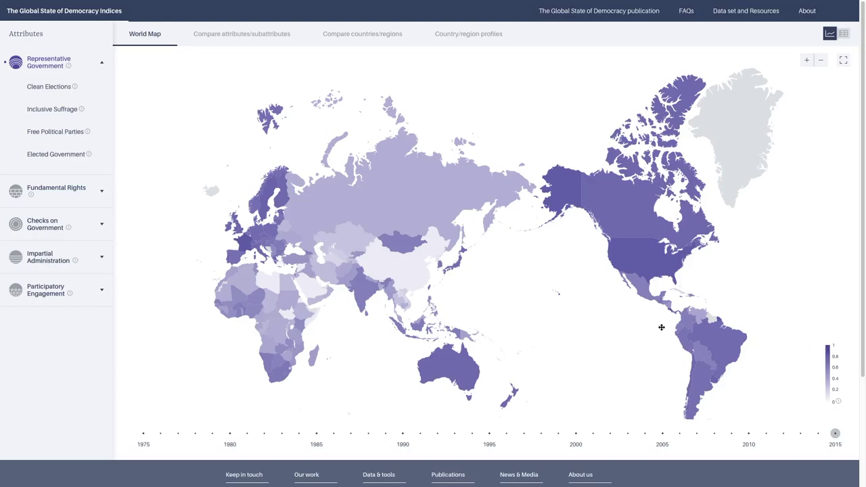
Step: Zoom in on Europe and check the Representative Government scores of France and Germany
scroll(256, 224, up, 3)
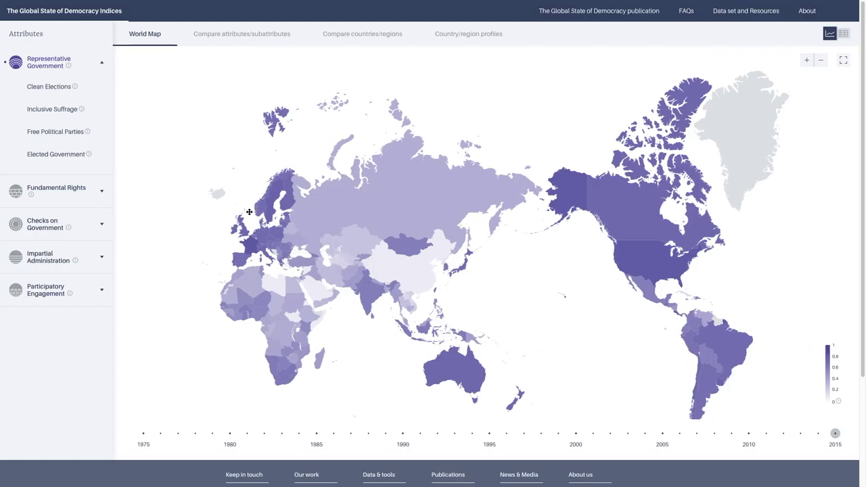
scroll(275, 244, up, 2)
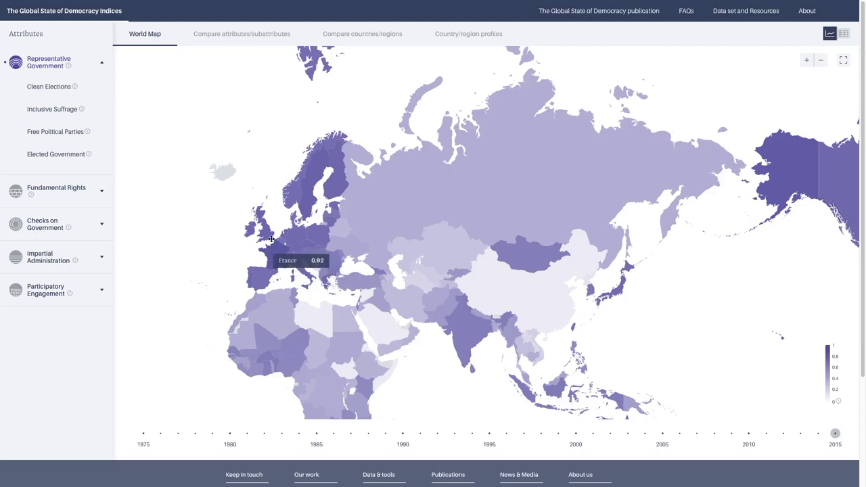
mouse_move(320, 248)
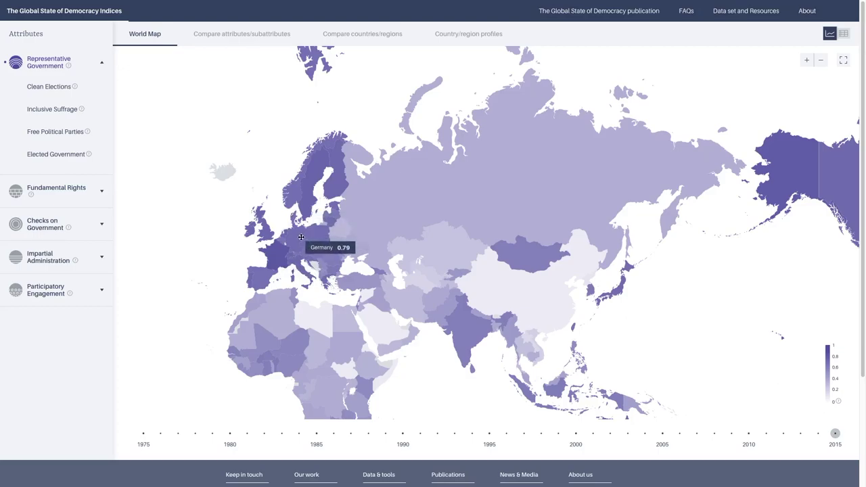
mouse_move(310, 211)
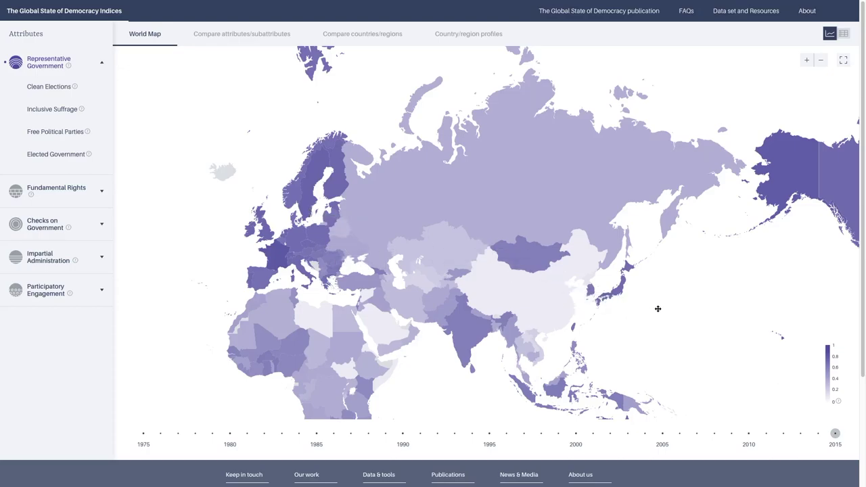
Step: Examine Asia on the world map and check China's Representative Government score
drag(658, 308, 579, 228)
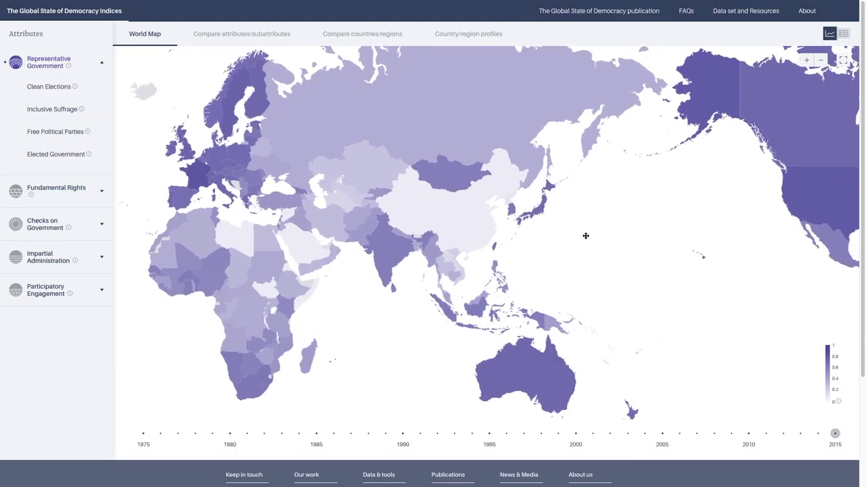
drag(597, 255, 569, 224)
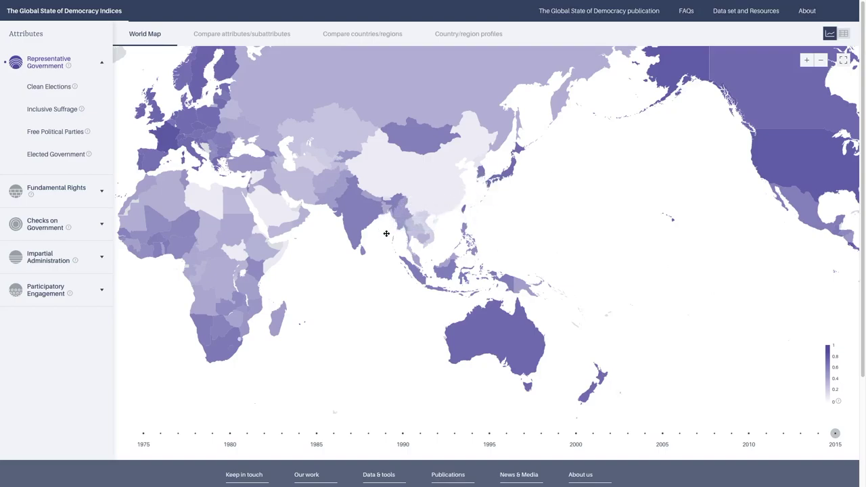
mouse_move(429, 180)
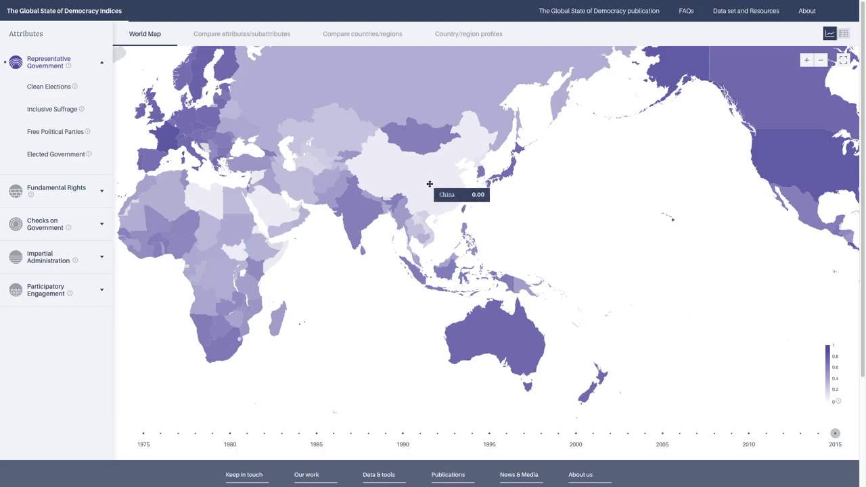
scroll(444, 191, down, 1)
drag(358, 228, 432, 257)
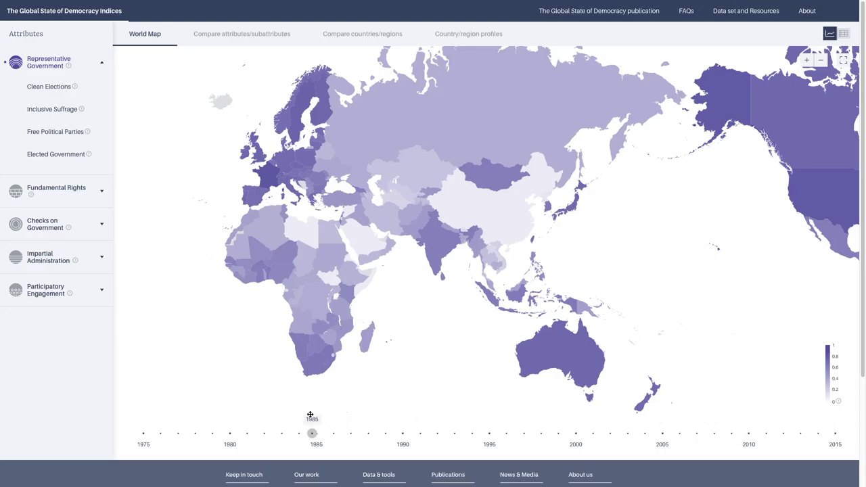
Step: Run the map's year from 1975 to 2015 and switch the mapped attribute to Impartial Administration
click(143, 428)
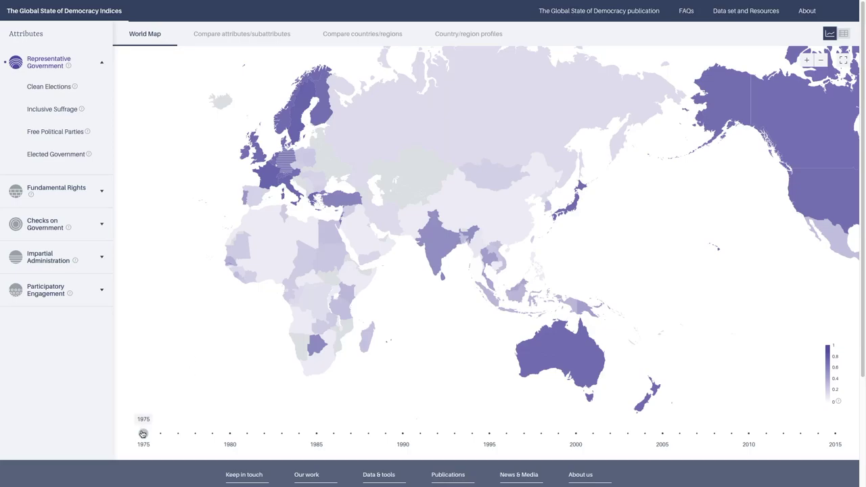
drag(142, 434, 835, 428)
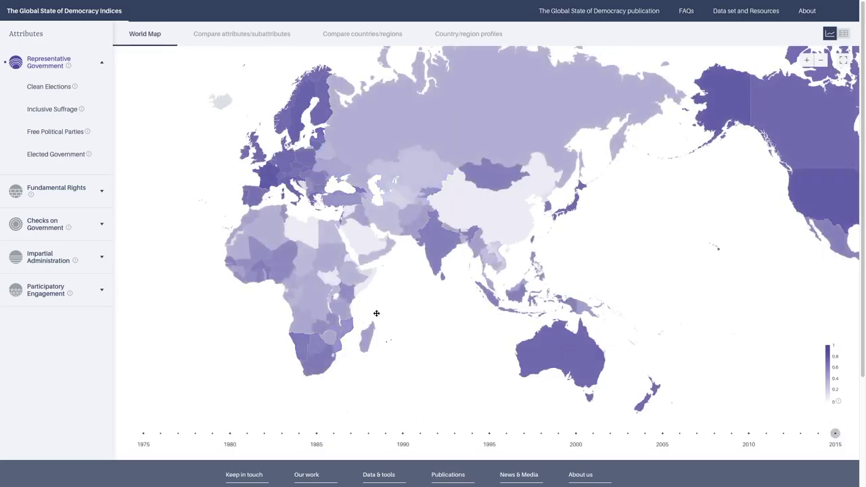
click(55, 264)
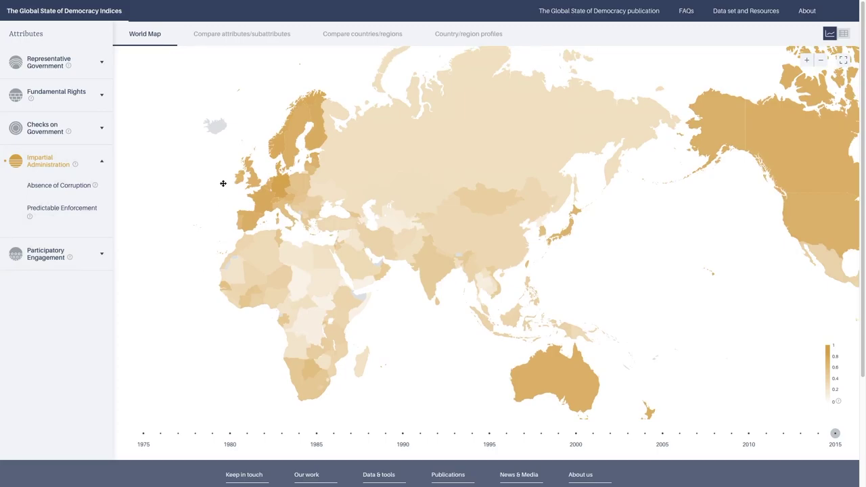
Step: Chart Fundamental Rights for Latin America and the Caribbean in the attribute/subattribute comparison
click(243, 41)
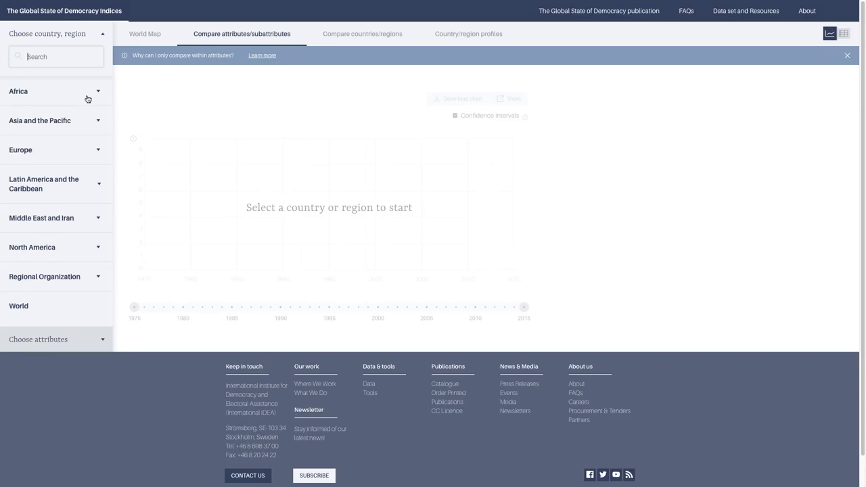
click(95, 187)
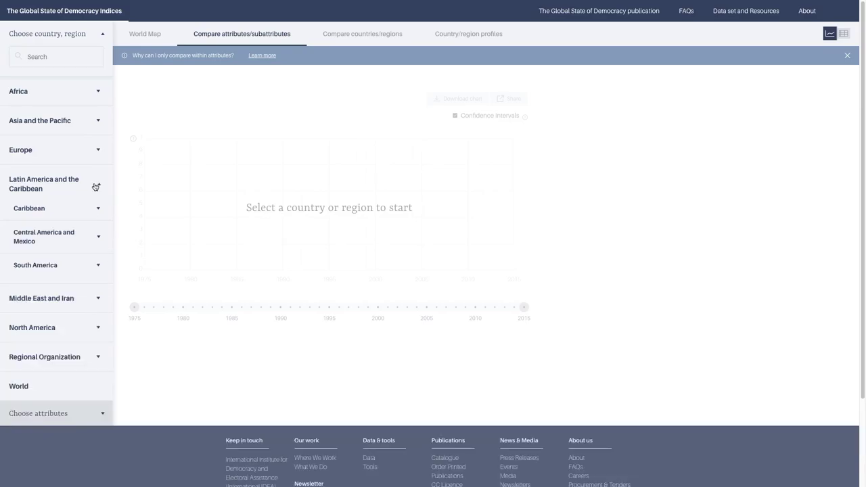
click(59, 182)
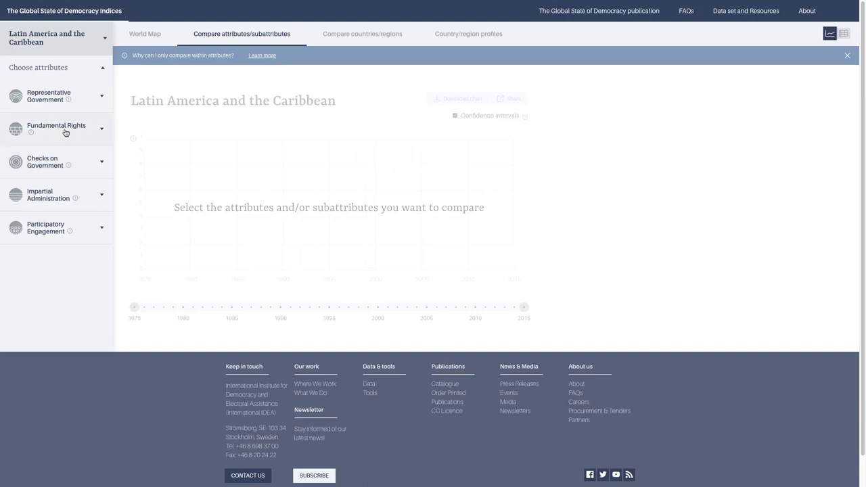
click(65, 133)
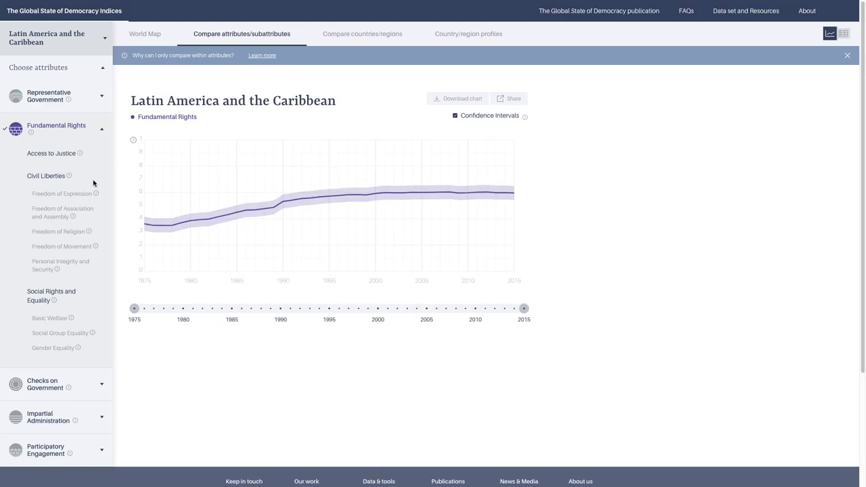
Step: Narrow the Fundamental Rights chart to 1990–2015, examine the trend, and restore its start year to 1975
mouse_move(141, 225)
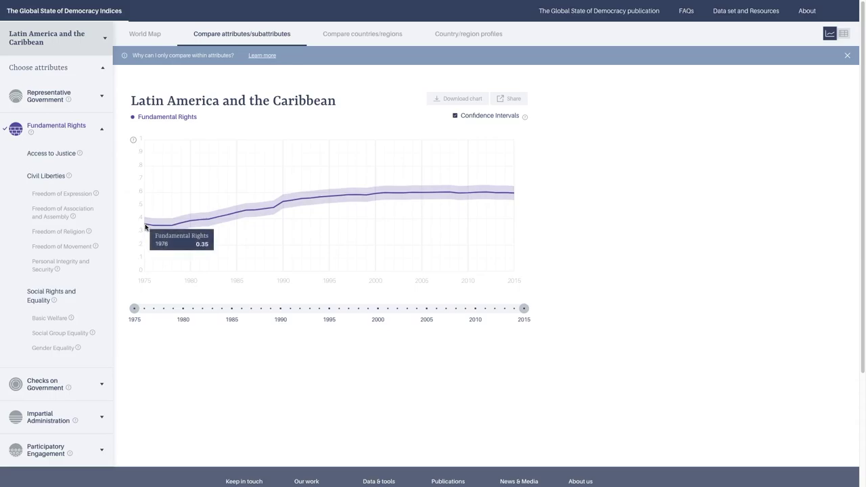
mouse_move(135, 309)
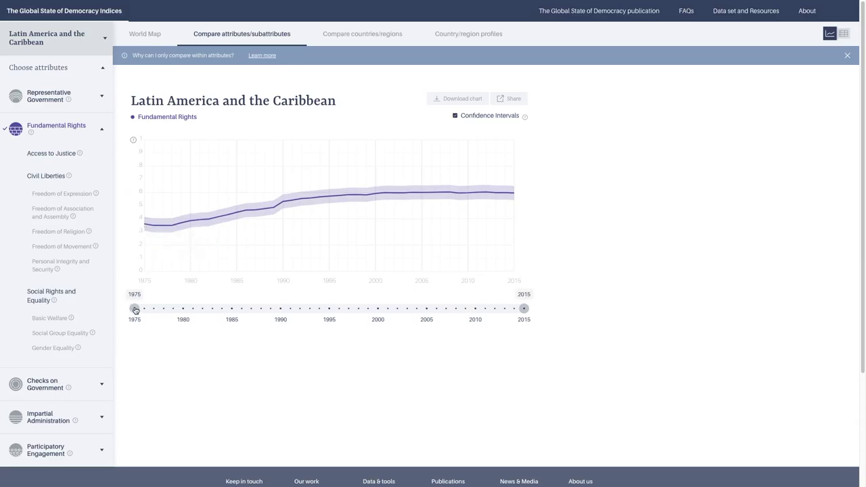
drag(135, 309, 280, 310)
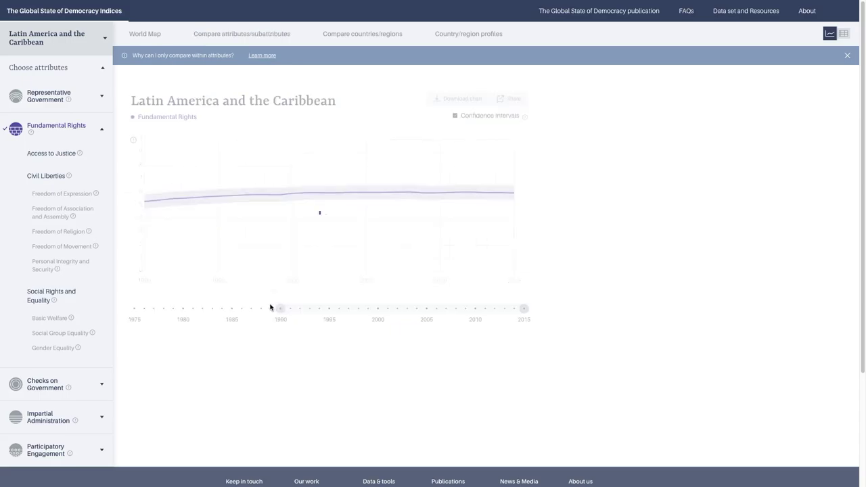
mouse_move(509, 195)
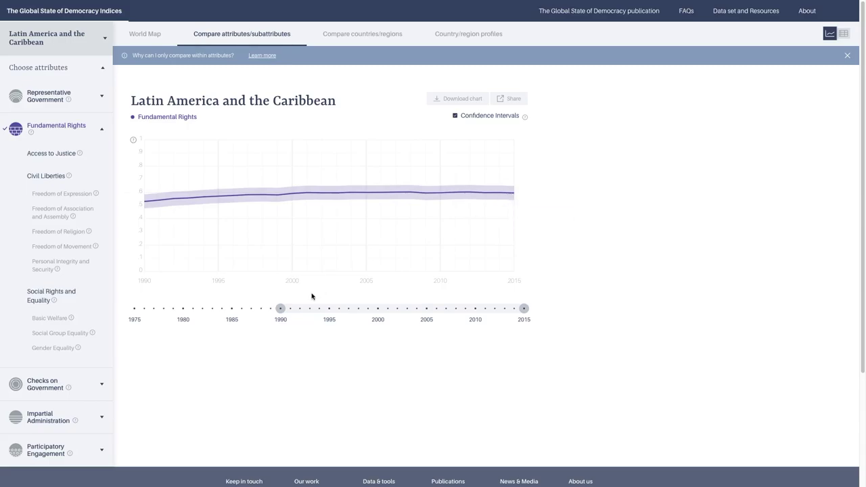
drag(281, 309, 125, 312)
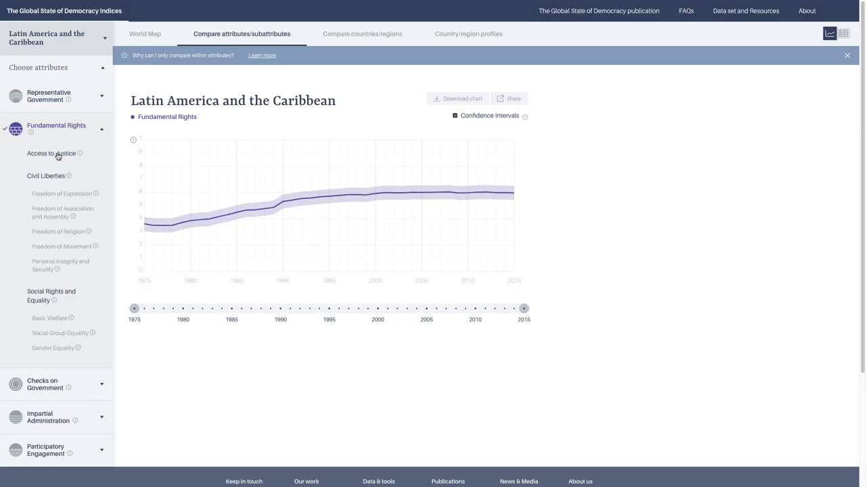
Step: Add Access to Justice, Civil Liberties, and Social Rights and Equality to the chart and inspect values around 1992
click(57, 156)
click(51, 177)
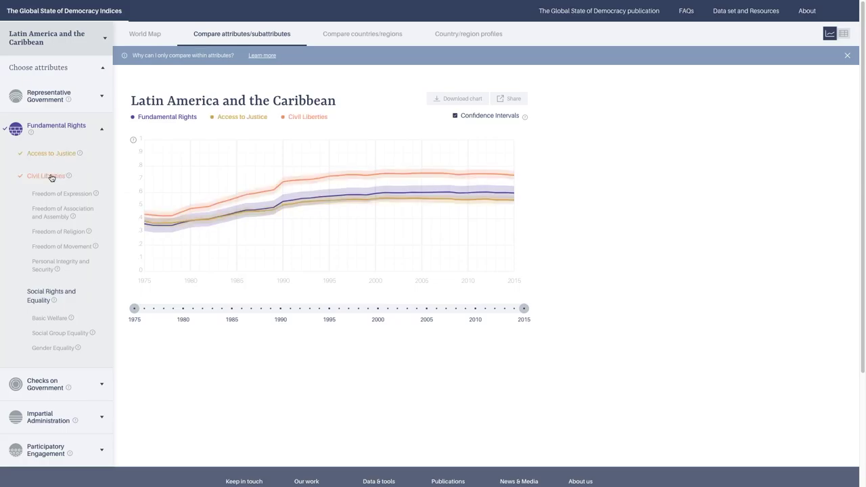
click(41, 293)
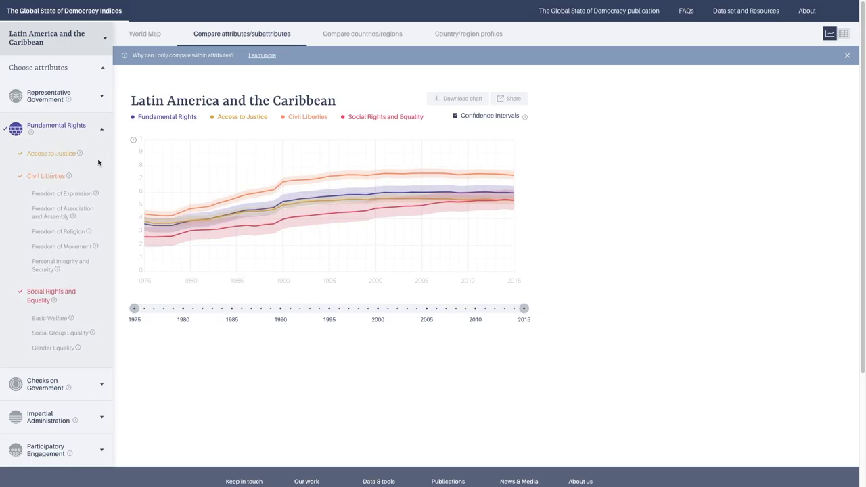
mouse_move(293, 180)
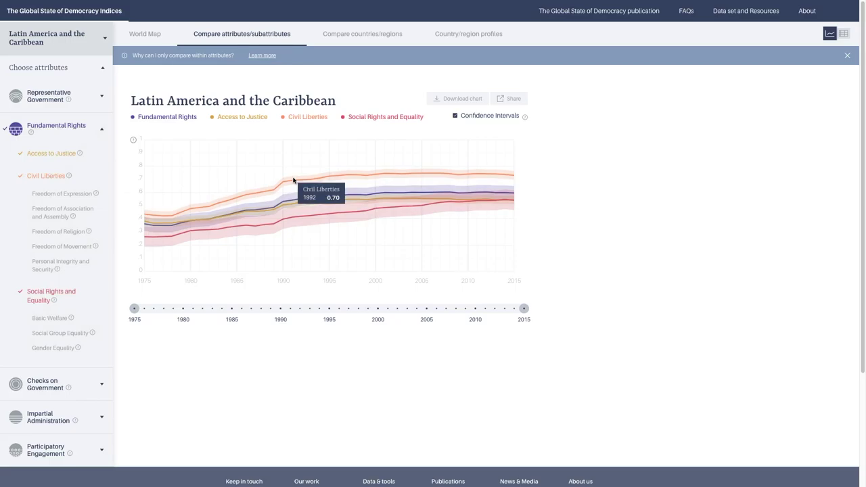
mouse_move(294, 195)
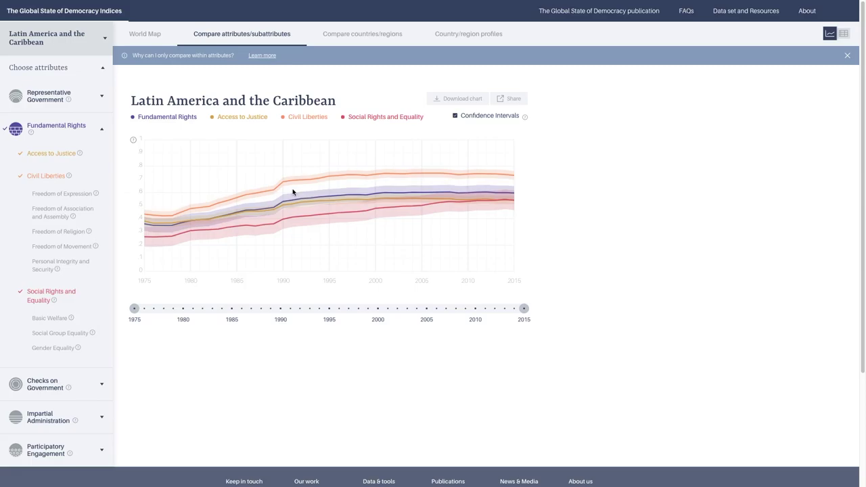
Step: Switch the Latin America and the Caribbean chart to Representative Government and read why comparisons work only within attributes
mouse_move(155, 212)
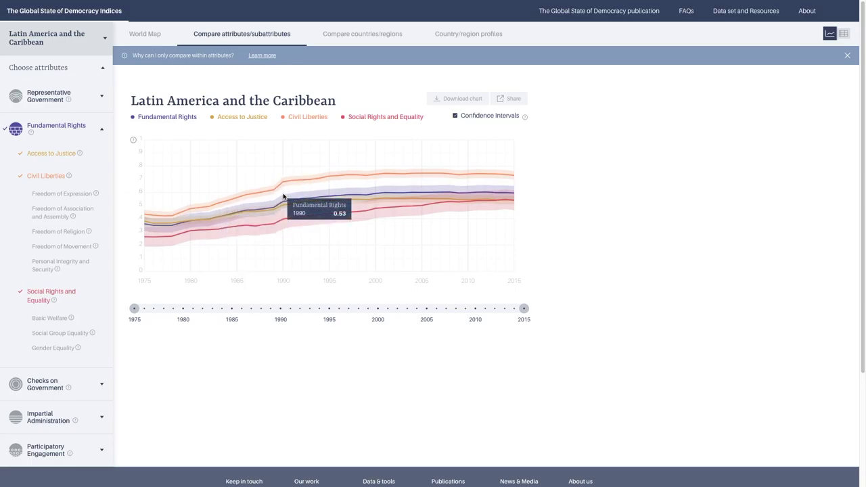
mouse_move(271, 235)
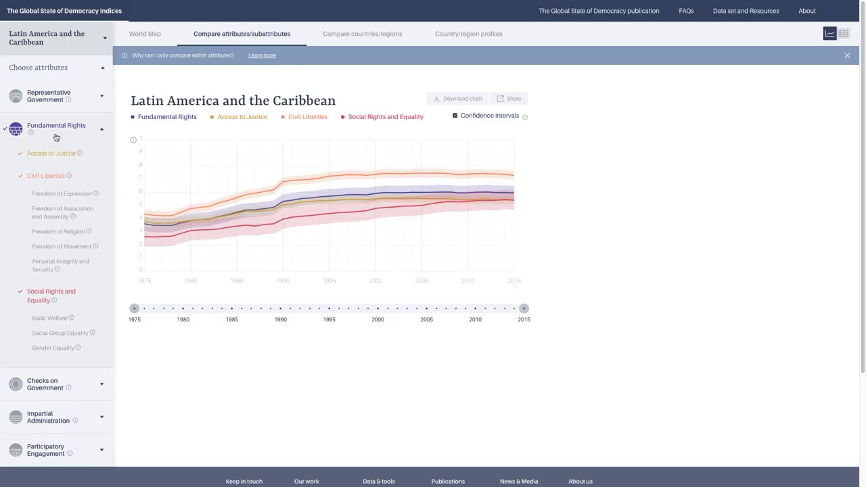
click(45, 97)
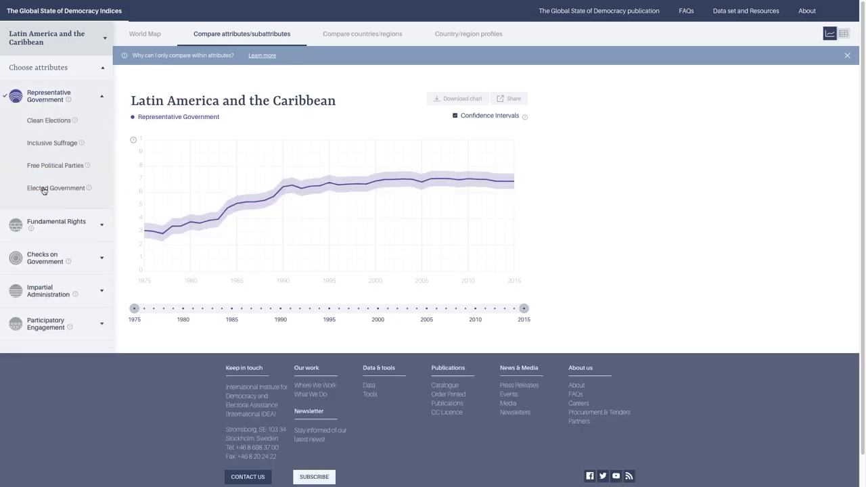
click(42, 224)
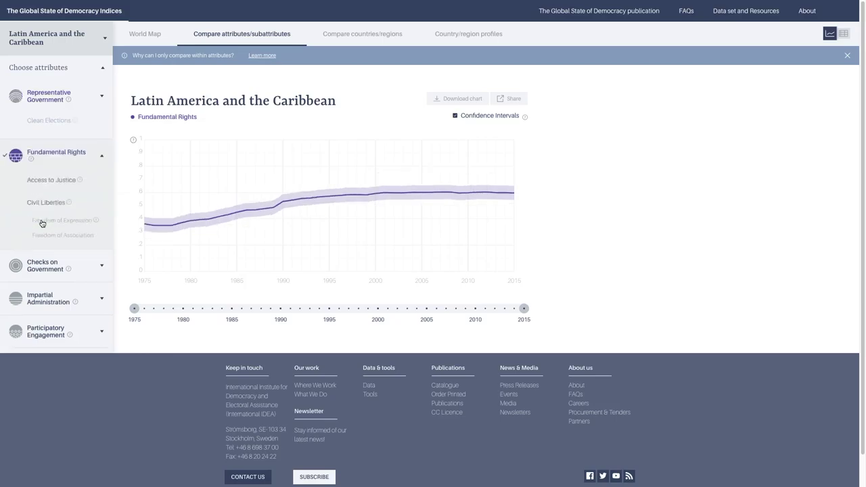
click(49, 104)
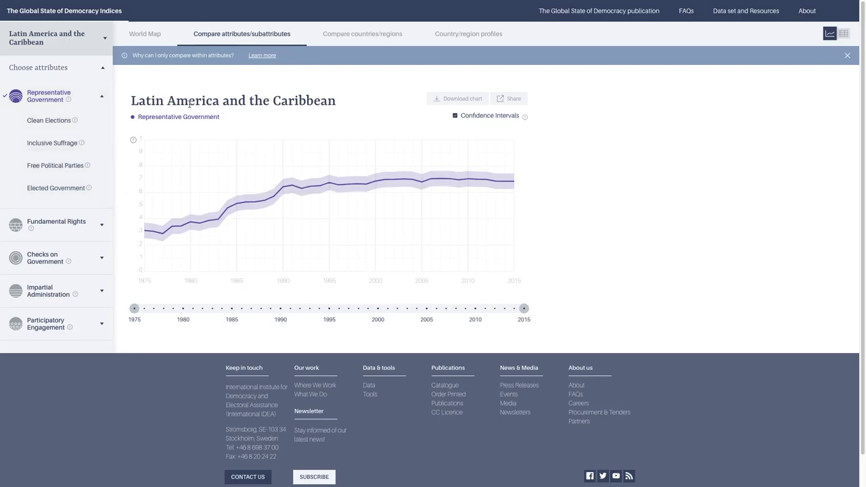
click(268, 57)
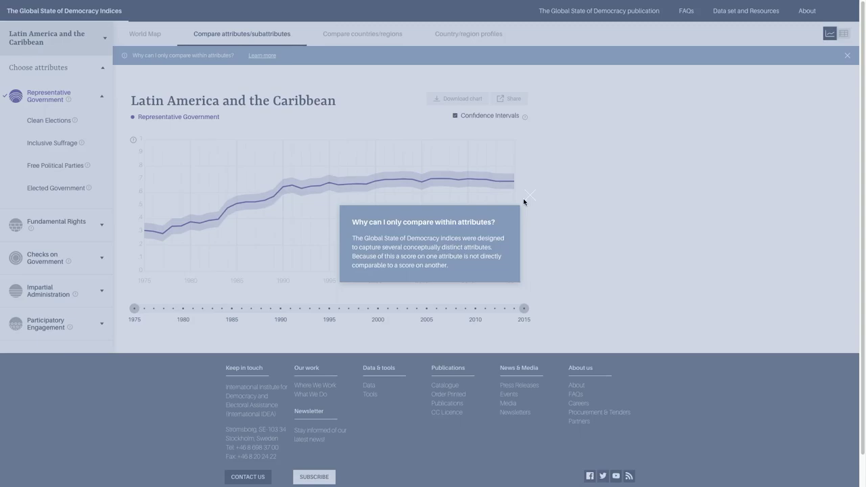
click(530, 201)
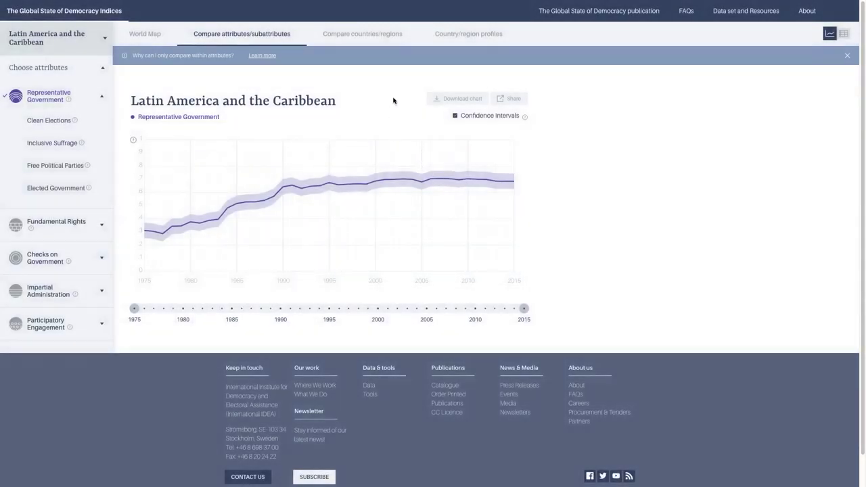
Step: Chart Civil Liberties for East Africa in the countries/regions comparison
click(362, 44)
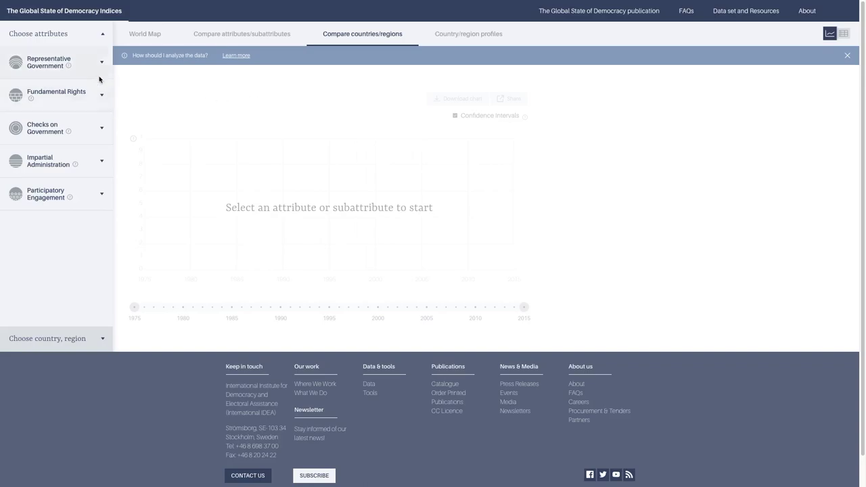
click(100, 96)
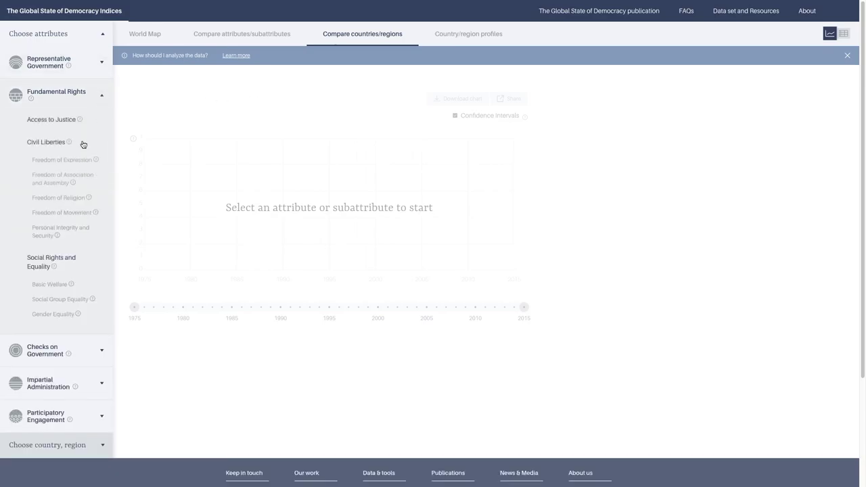
click(40, 143)
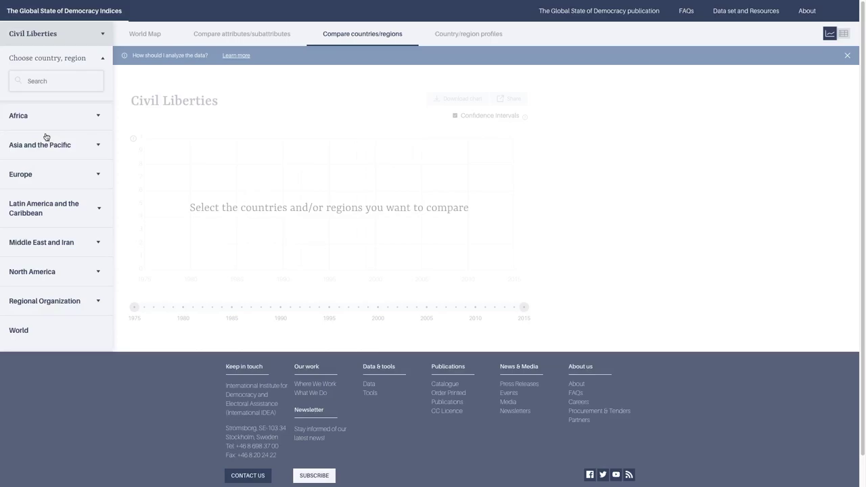
text(east)
click(34, 135)
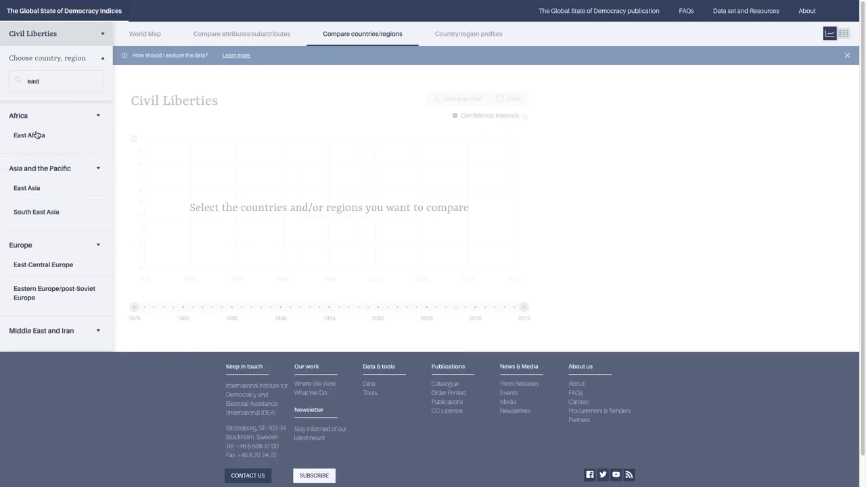
Step: Add West Africa and Africa as a whole to the Civil Liberties comparison
key(BackSpace)
key(BackSpace)
key(BackSpace)
key(BackSpace)
text(west)
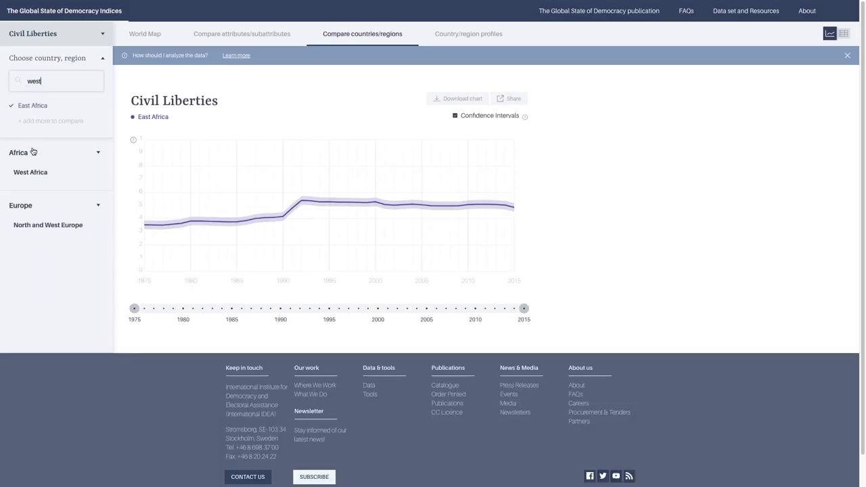
click(29, 171)
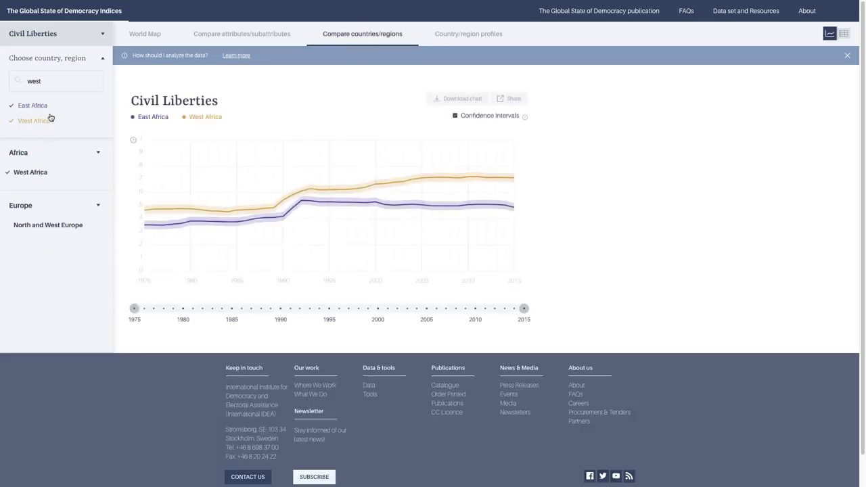
double_click(12, 81)
text(afr)
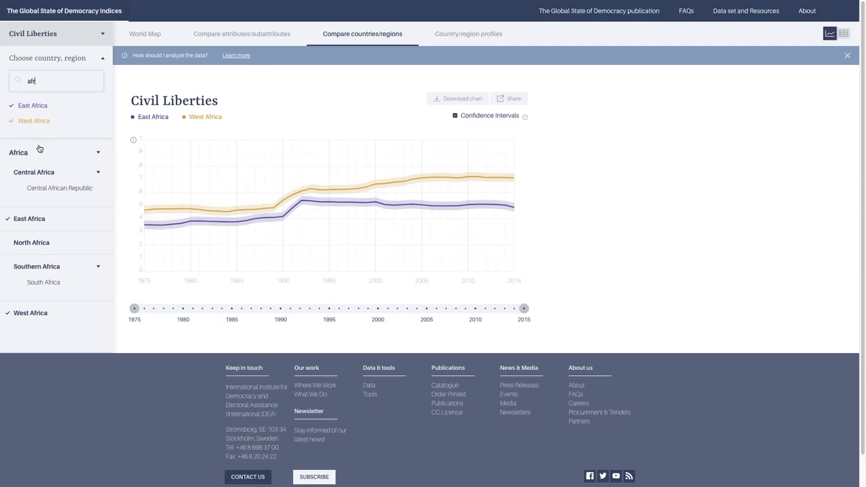
click(23, 156)
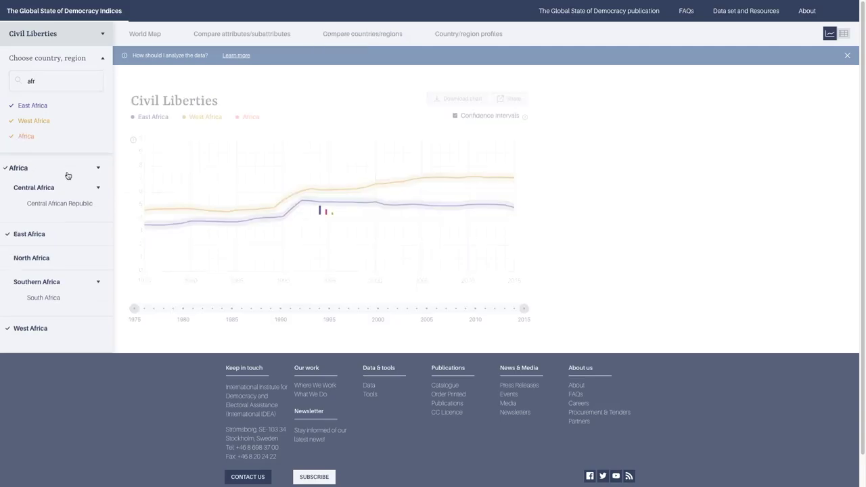
Step: Add Kenya from the East African countries to the Civil Liberties comparison and inspect the charted values around 2010–2015
double_click(11, 80)
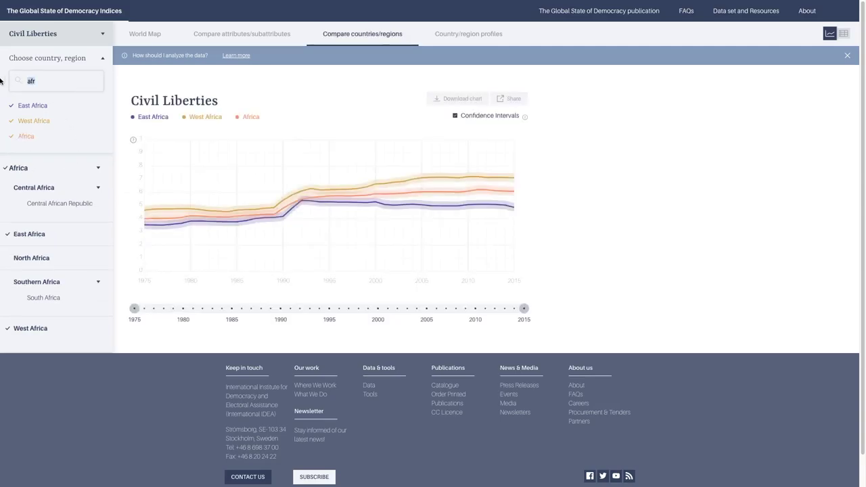
key(BackSpace)
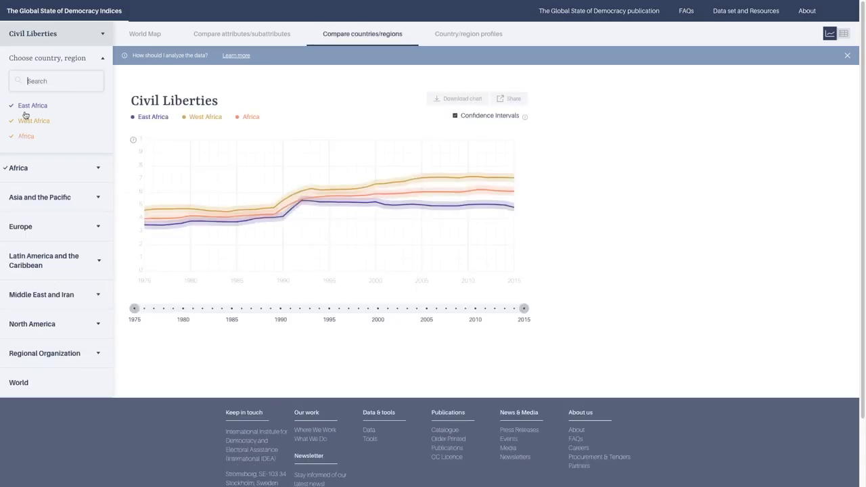
click(100, 170)
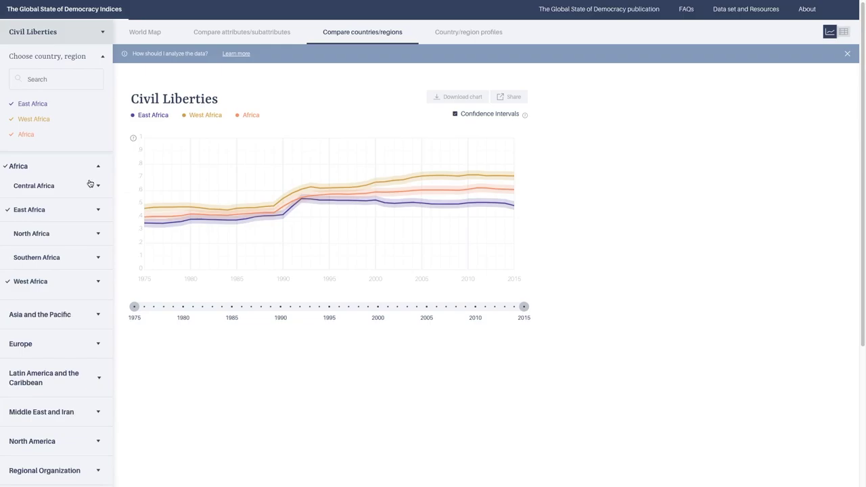
click(97, 189)
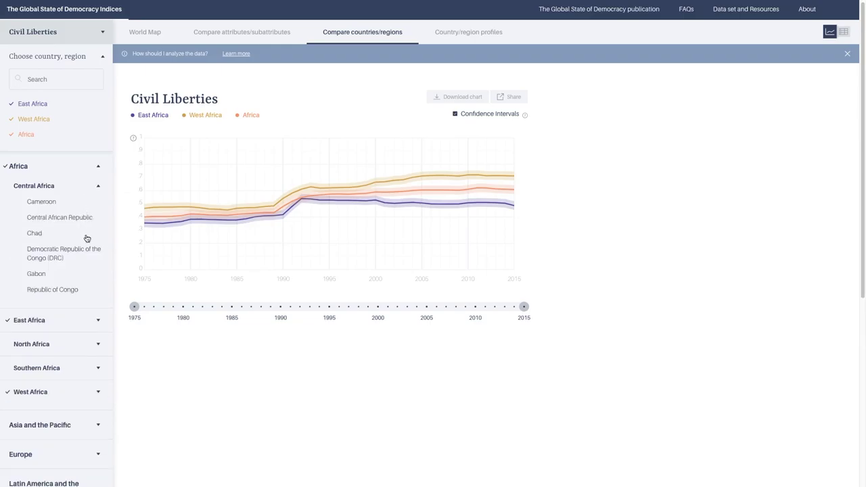
click(95, 321)
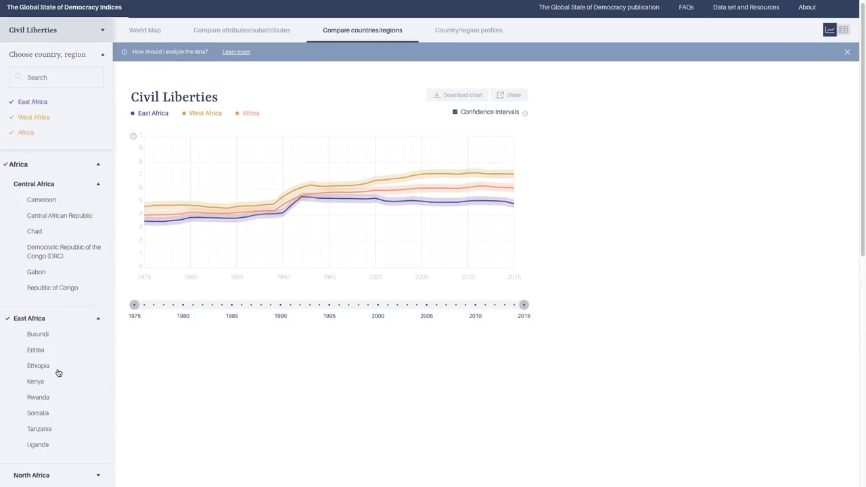
click(39, 383)
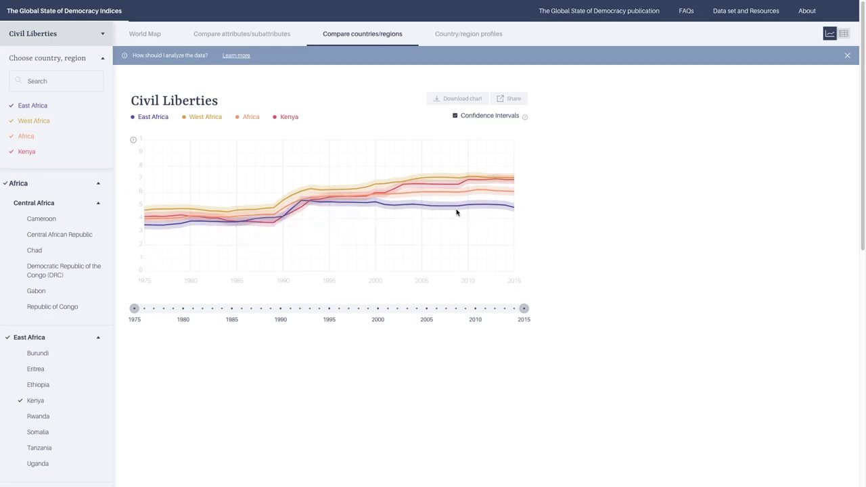
mouse_move(465, 213)
mouse_move(516, 202)
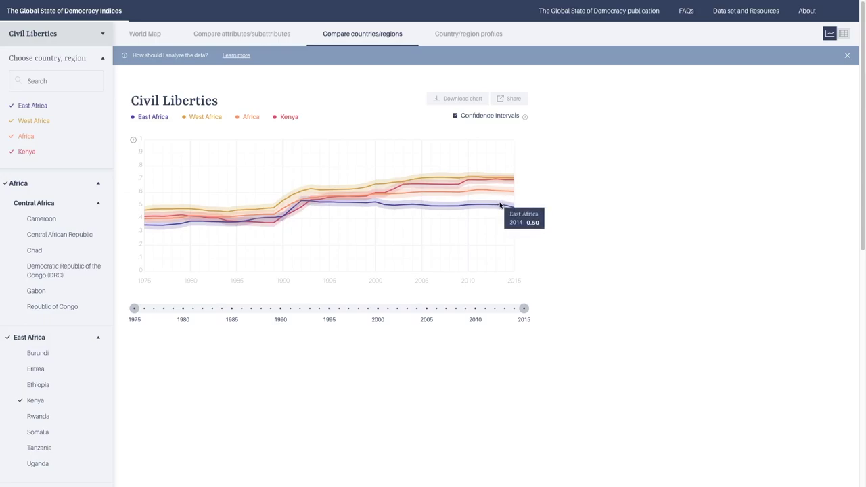
mouse_move(513, 183)
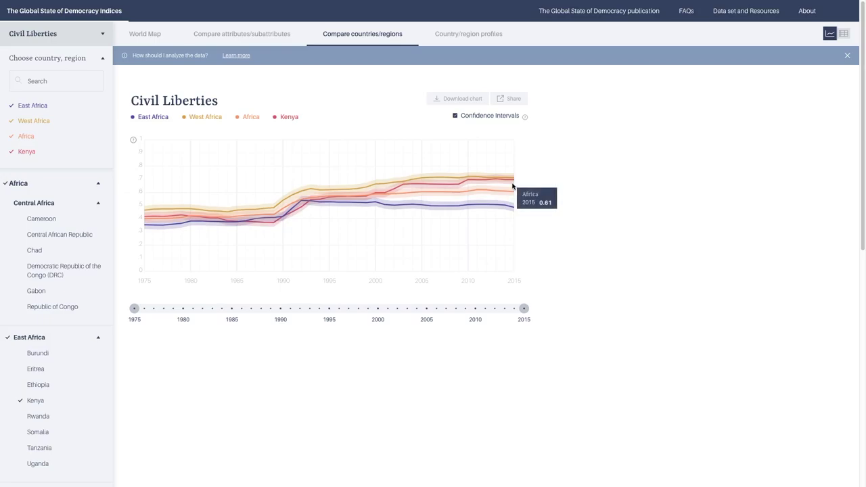
mouse_move(528, 227)
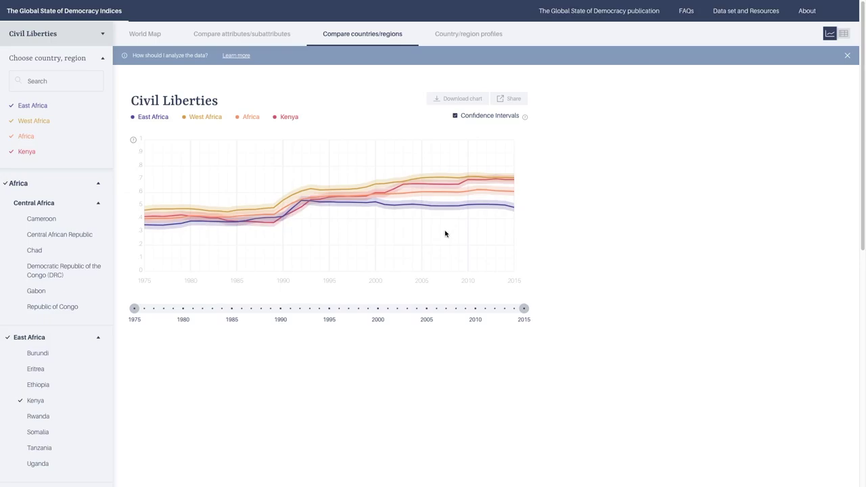
Step: Find Kenya among the country/region profiles and open its profile
click(465, 42)
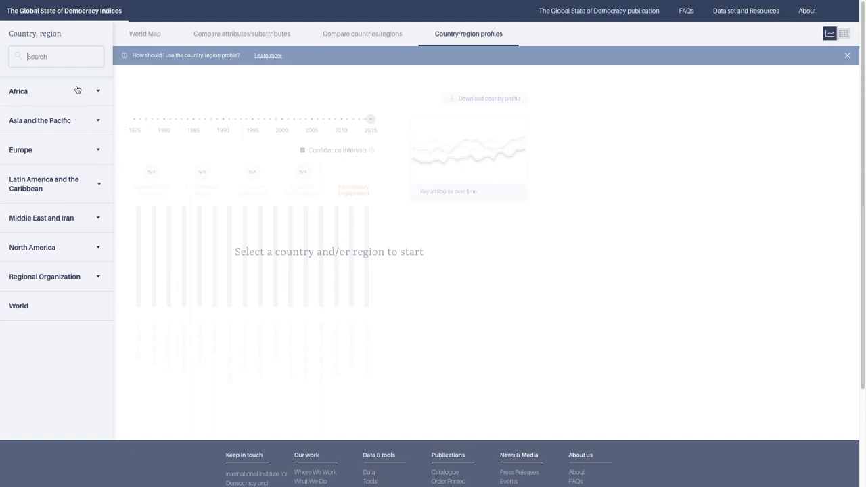
text(kenya)
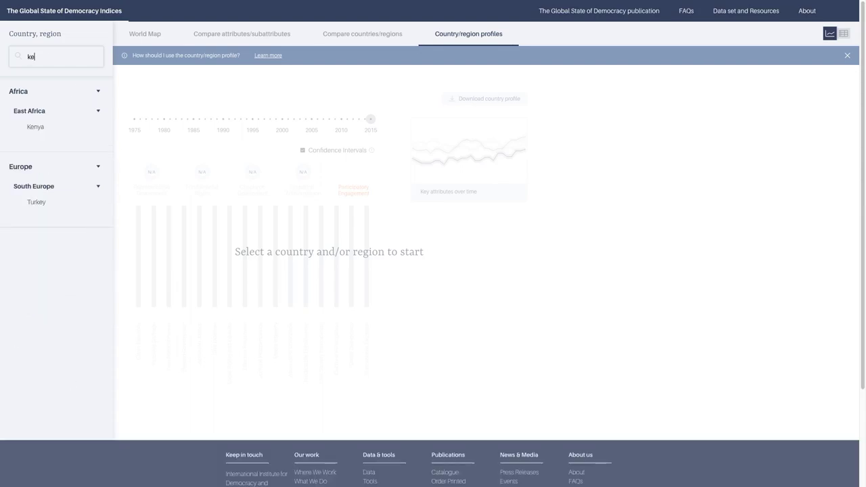
click(35, 127)
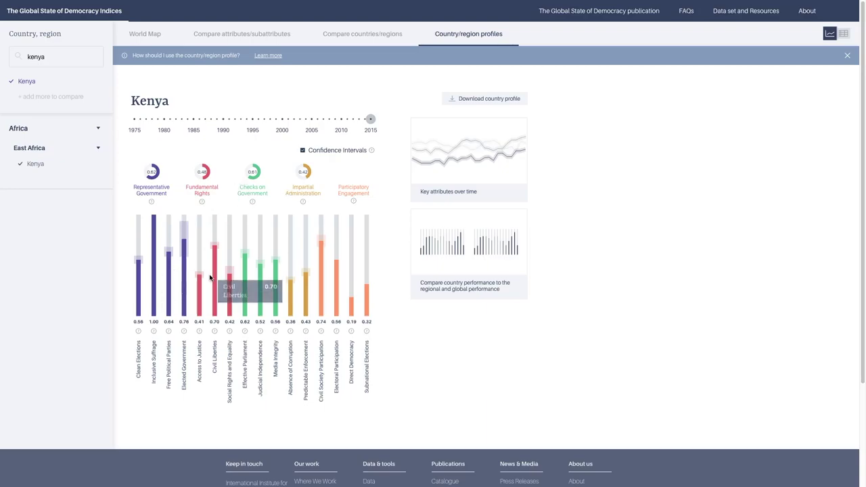
Step: Examine Kenya's attribute and subattribute scores, changing the profile year to 1975 and back to 2015
mouse_move(201, 283)
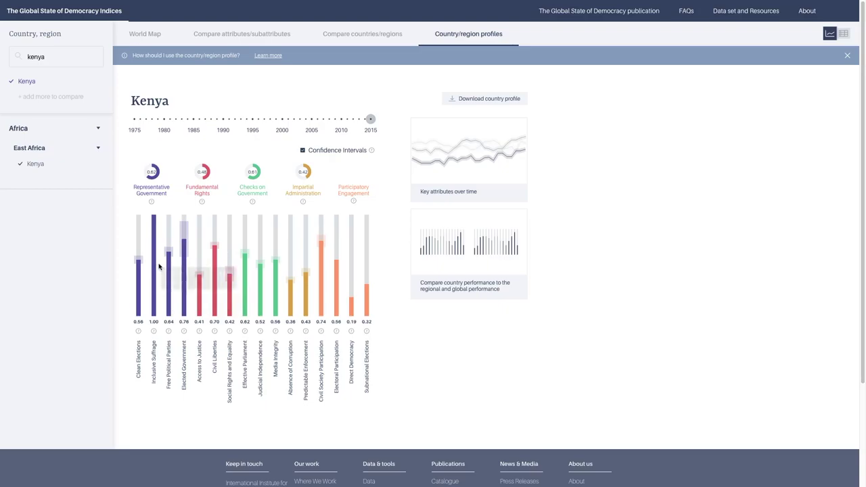
drag(370, 120, 112, 135)
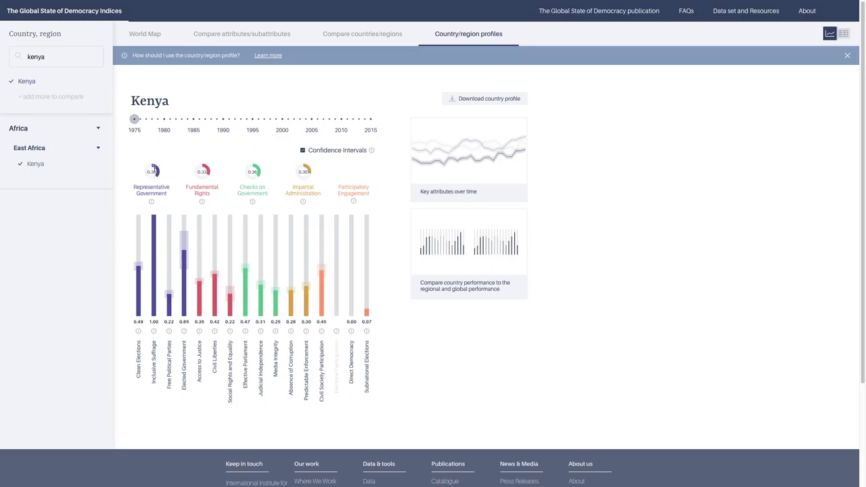
drag(135, 119, 375, 122)
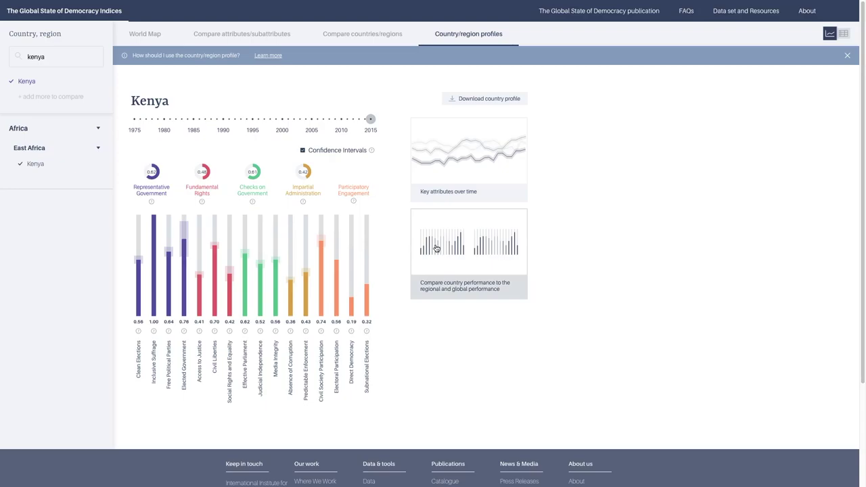
Step: Compare Kenya's attribute performance with East Africa, Africa, and the World for 2015
click(437, 249)
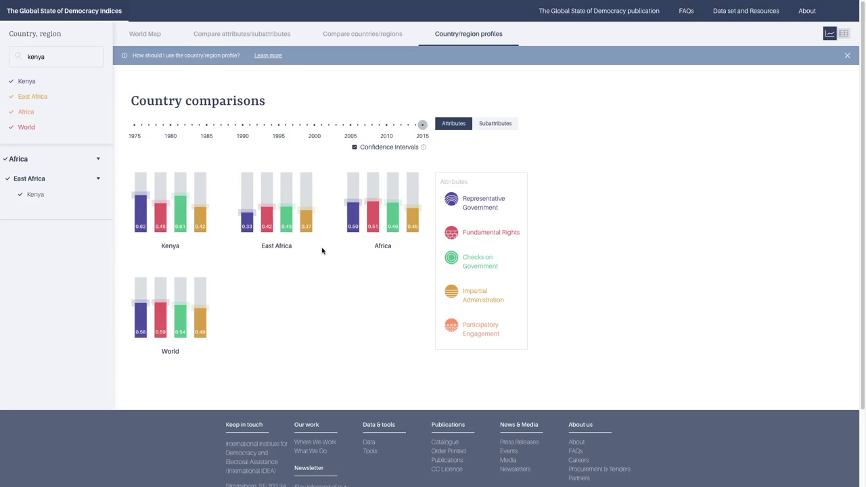
mouse_move(150, 236)
mouse_move(145, 316)
click(29, 128)
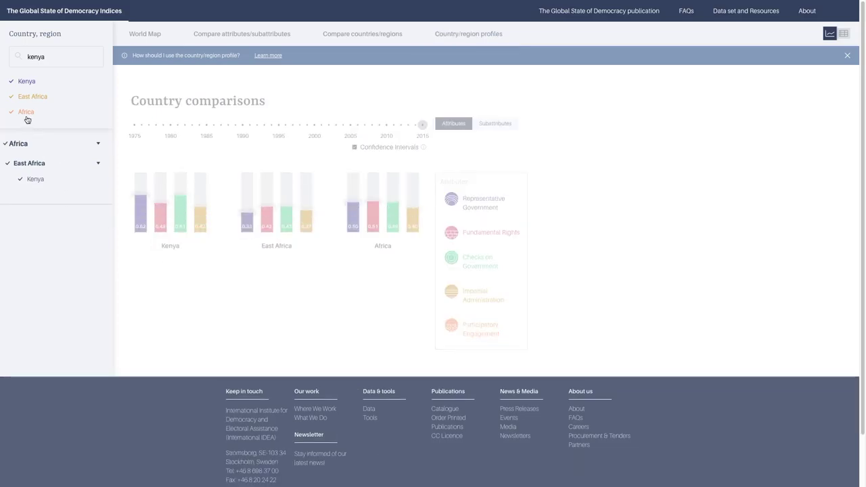
click(27, 112)
click(29, 98)
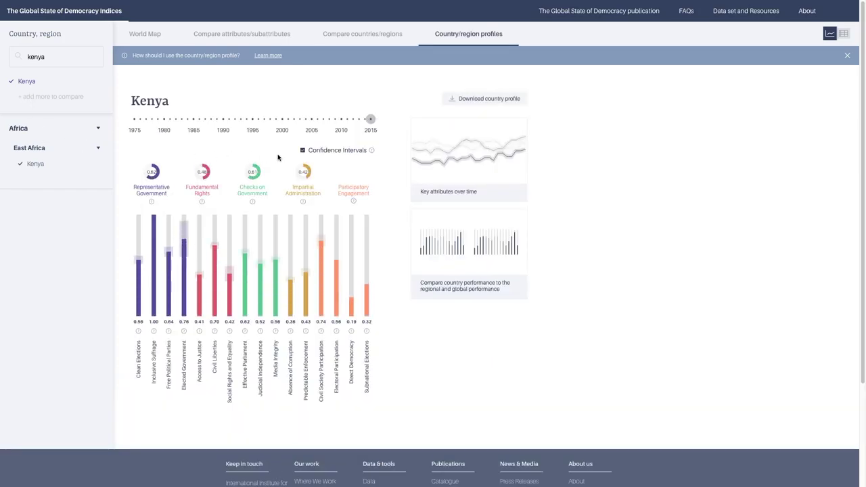
Step: Download Kenya's country profile as a PDF and review its scores and trends over time
click(453, 103)
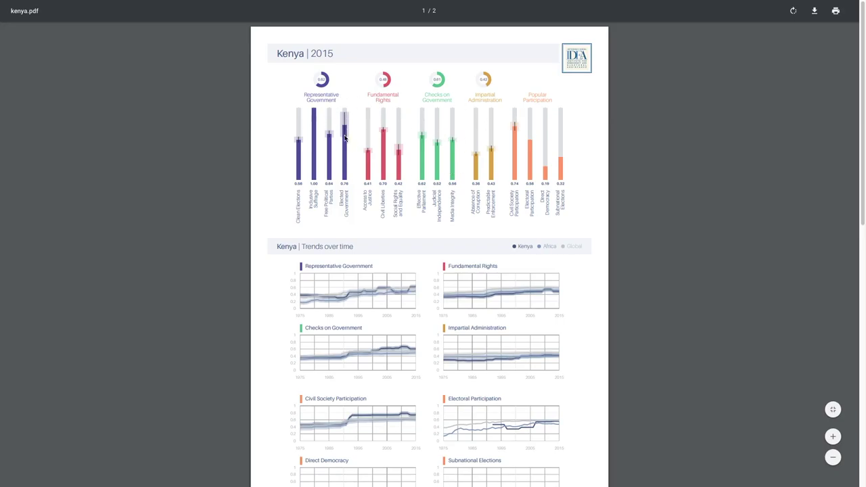
scroll(340, 153, down, 1)
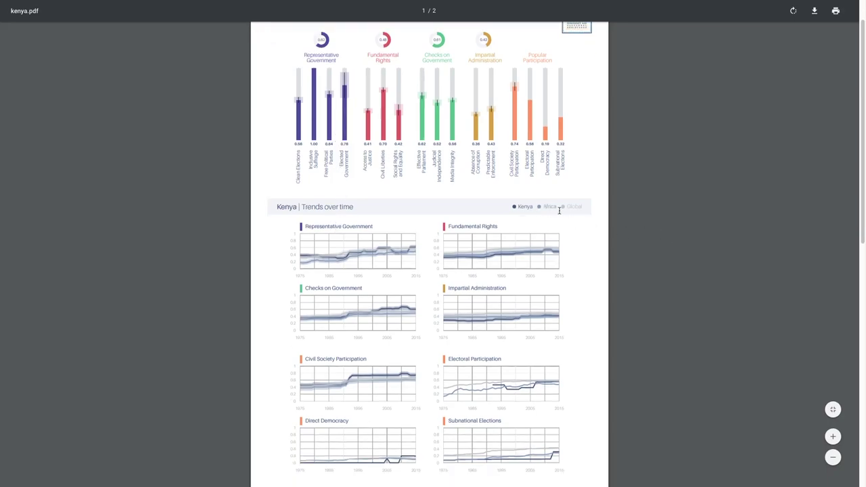
scroll(461, 240, down, 5)
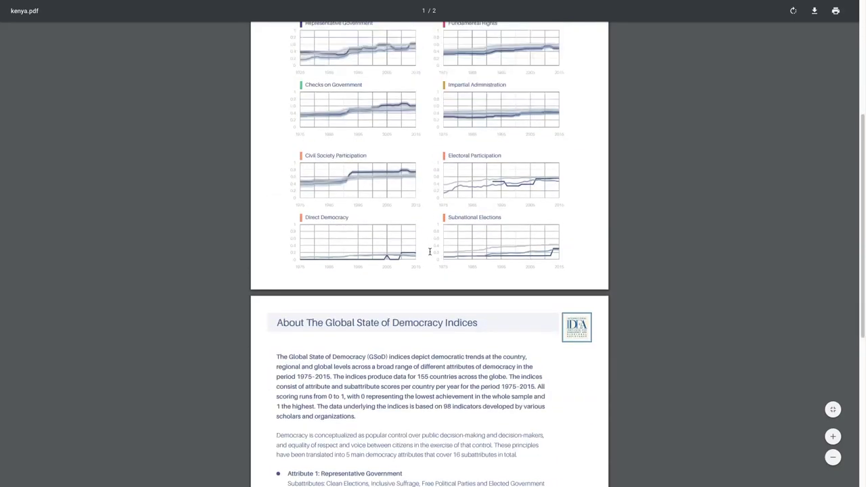
scroll(429, 251, up, 5)
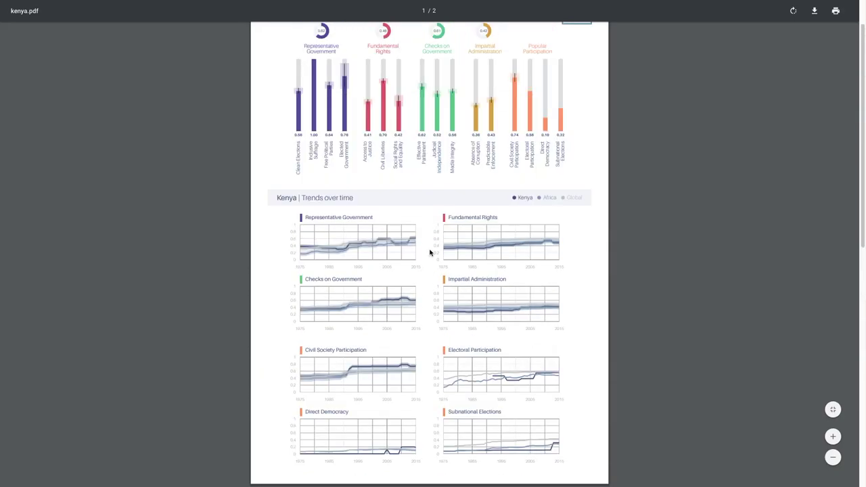
scroll(429, 251, down, 1)
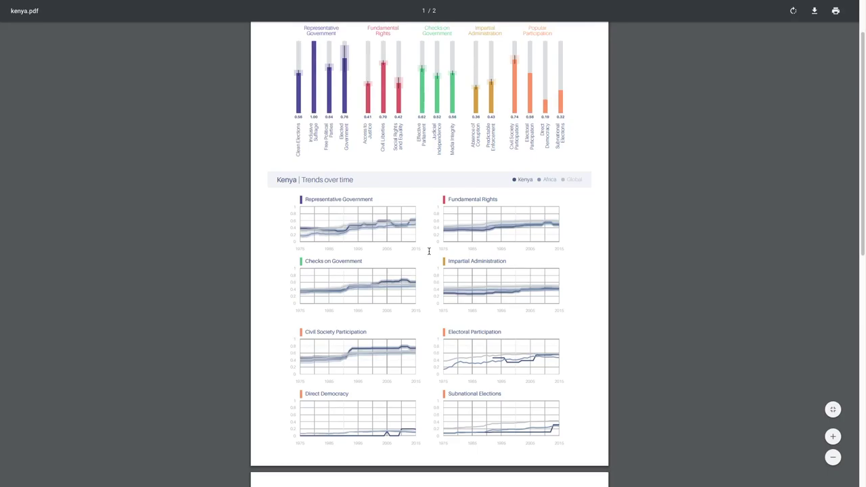
scroll(429, 252, down, 3)
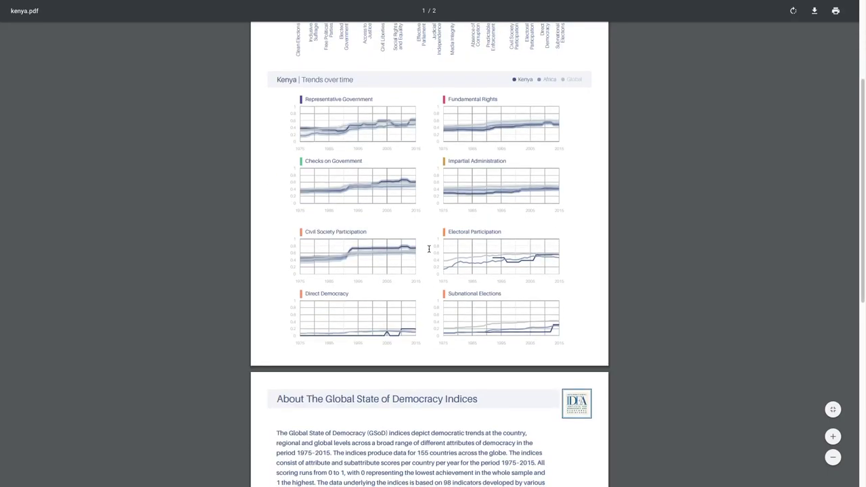
scroll(429, 250, up, 5)
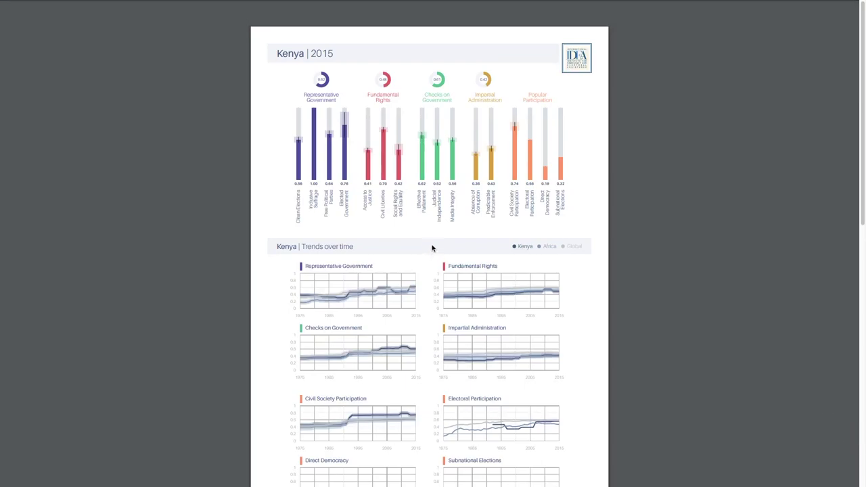
scroll(433, 247, down, 10)
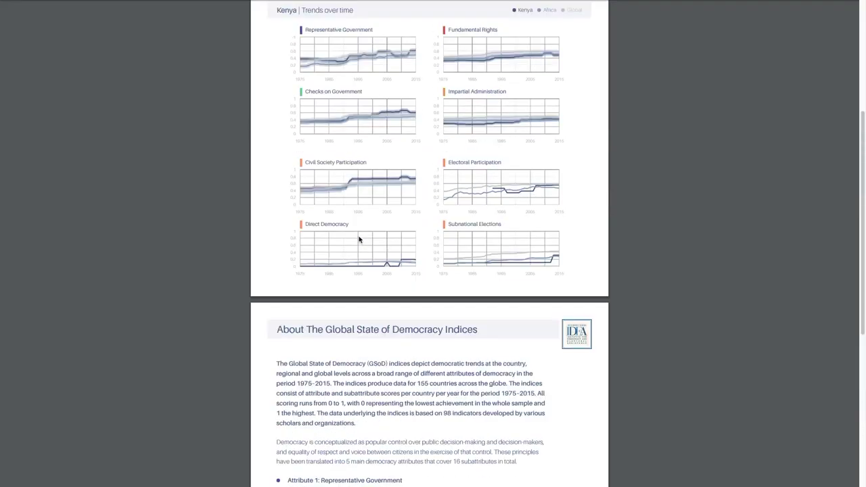
scroll(358, 240, up, 7)
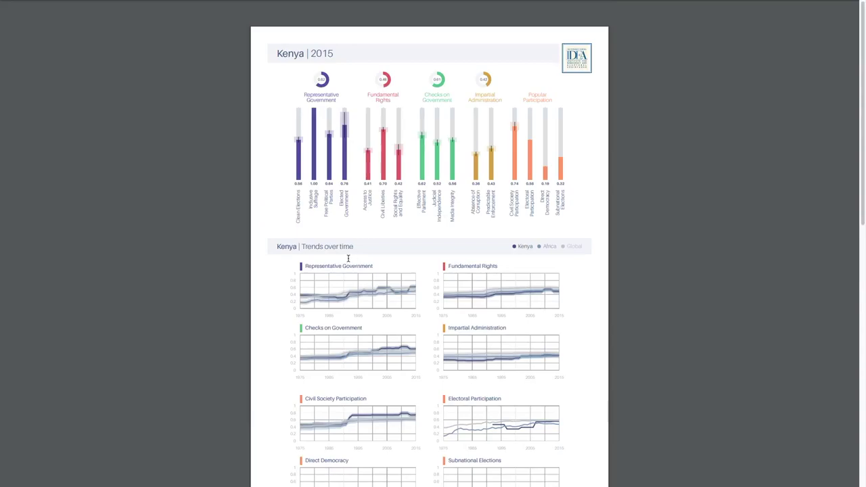
key(ctrl+w)
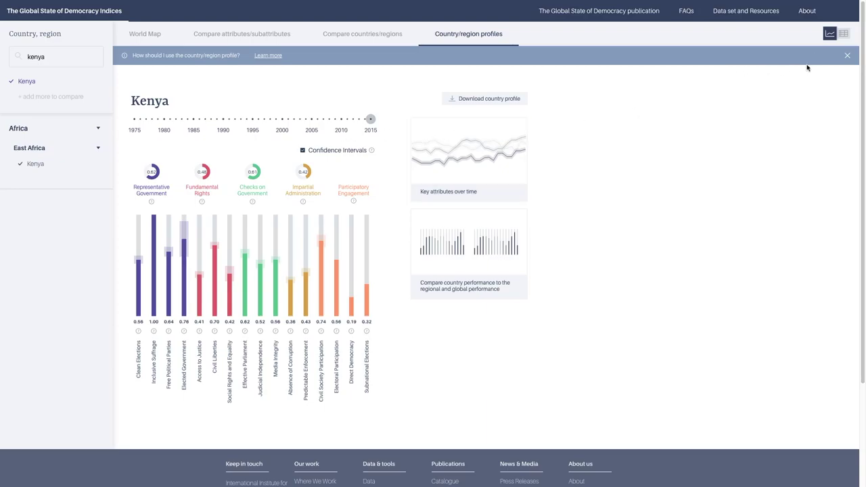
Step: Examine the raw 2015 data table behind Kenya's country profile
click(844, 35)
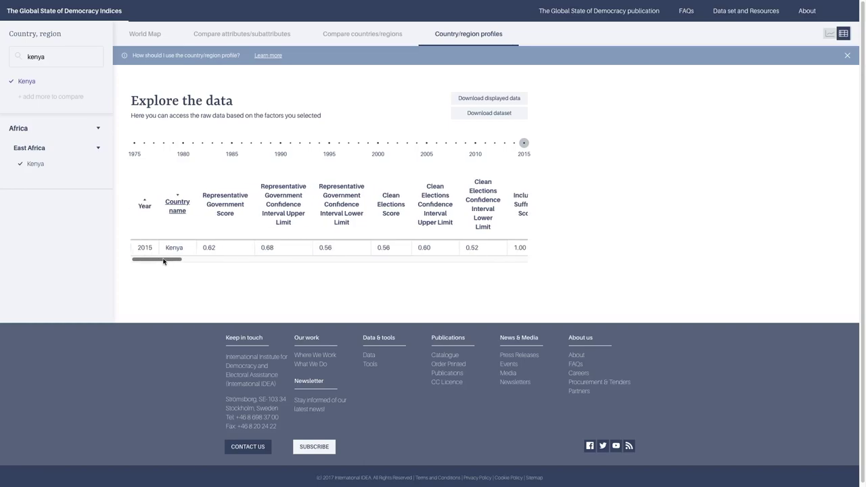
drag(166, 262, 141, 247)
Step: Examine the data table for the Civil Liberties country/region comparison, and return to its chart to open the chart download
click(359, 49)
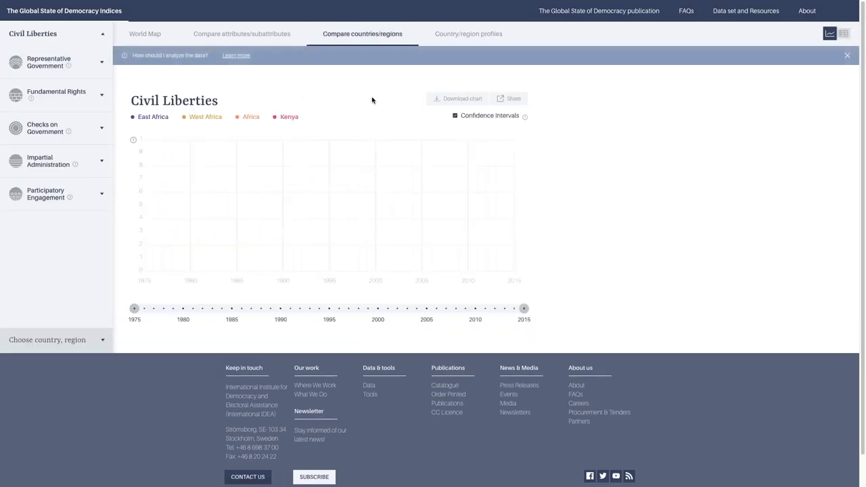
click(843, 34)
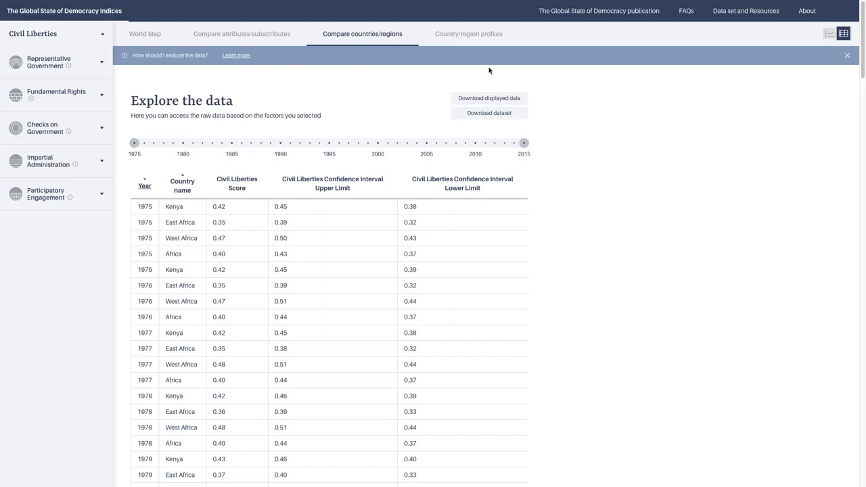
click(831, 35)
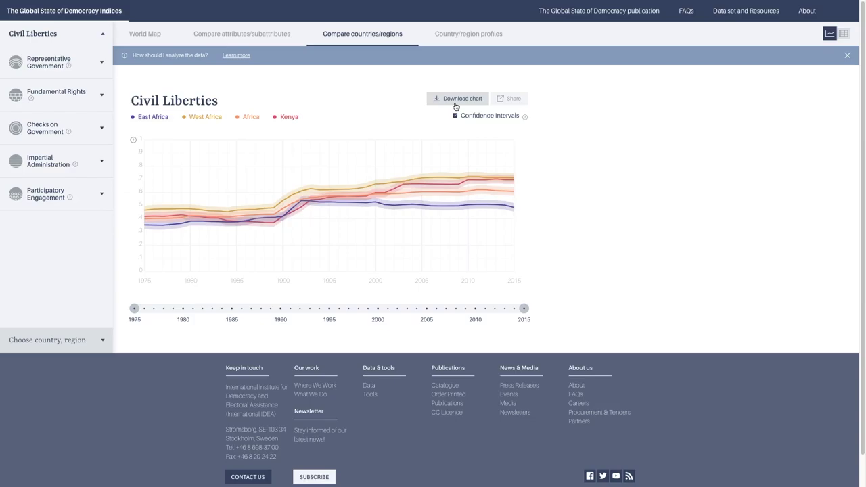
click(455, 103)
Step: Revisit the world map and read through the FAQs page down to the section on contacting International IDEA
click(156, 37)
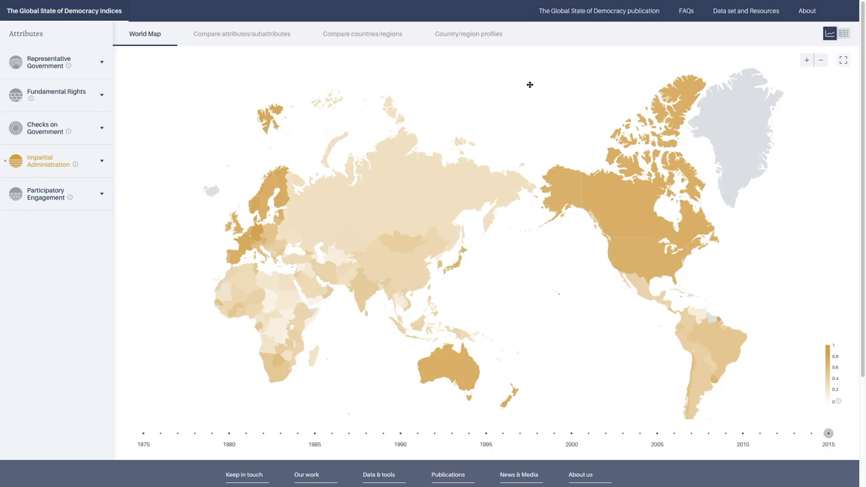
click(674, 12)
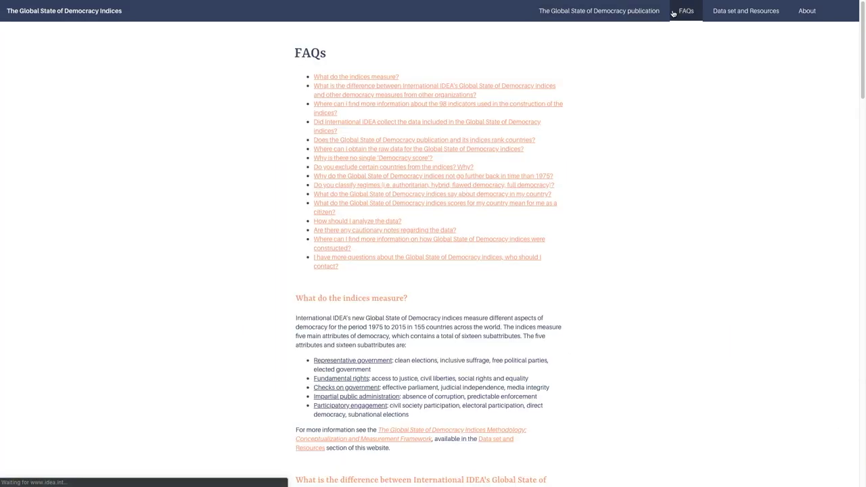
scroll(550, 145, down, 6)
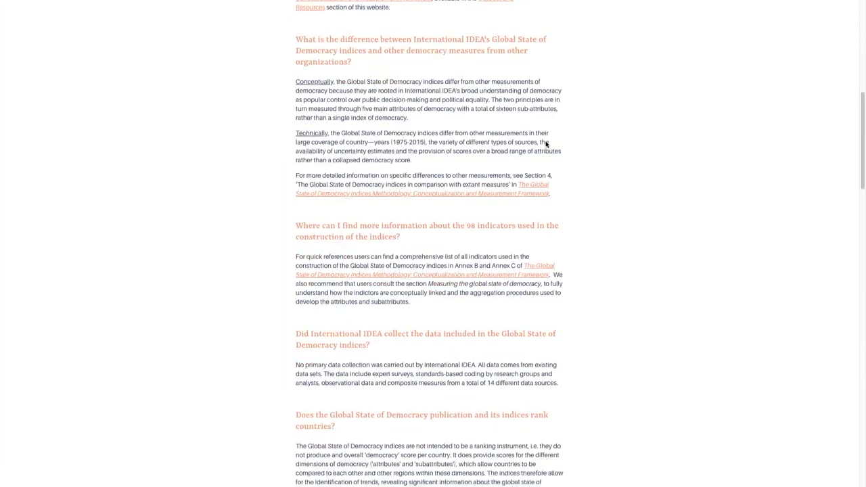
scroll(546, 143, down, 15)
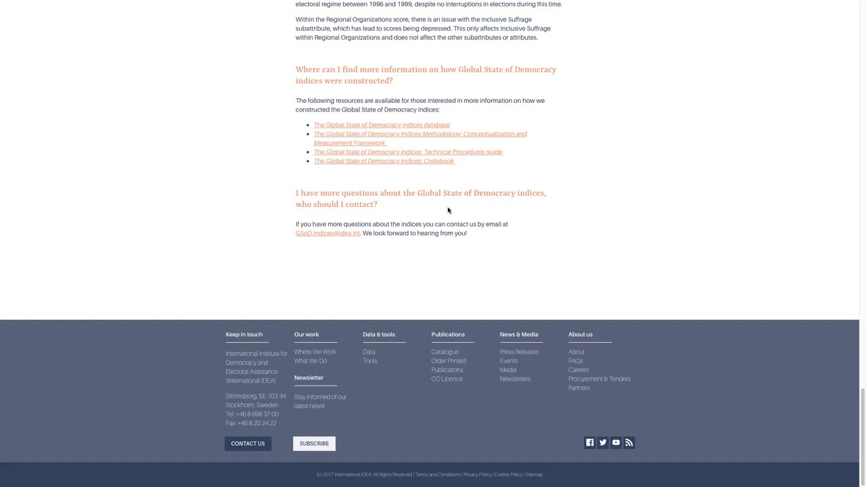